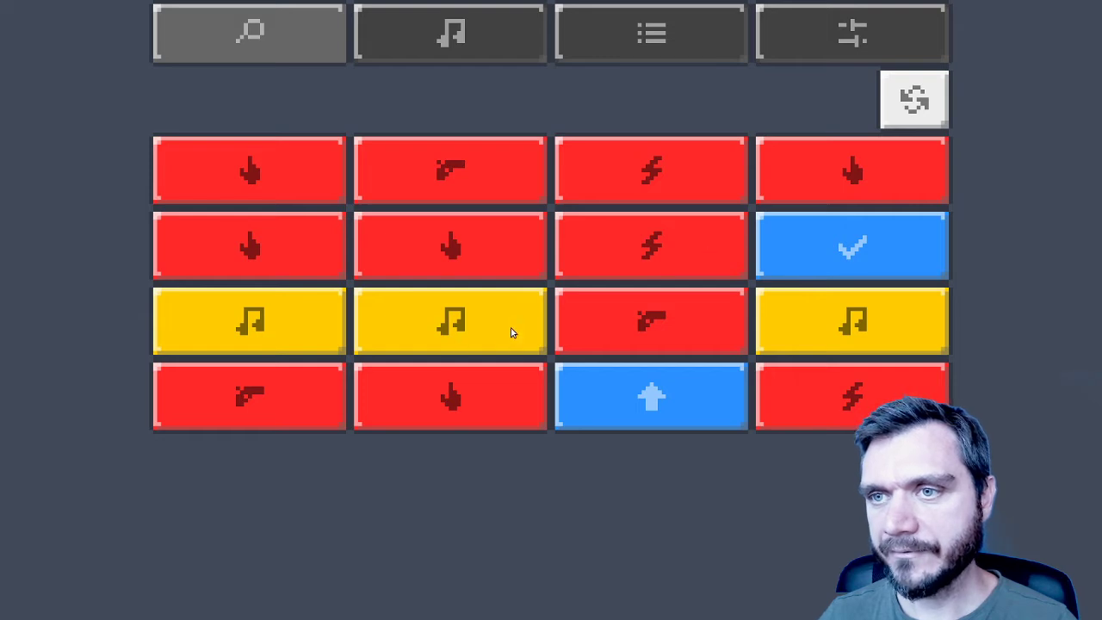
Audition random sounds from several generator categories, ending on a series of synth tones
left_click(457, 396)
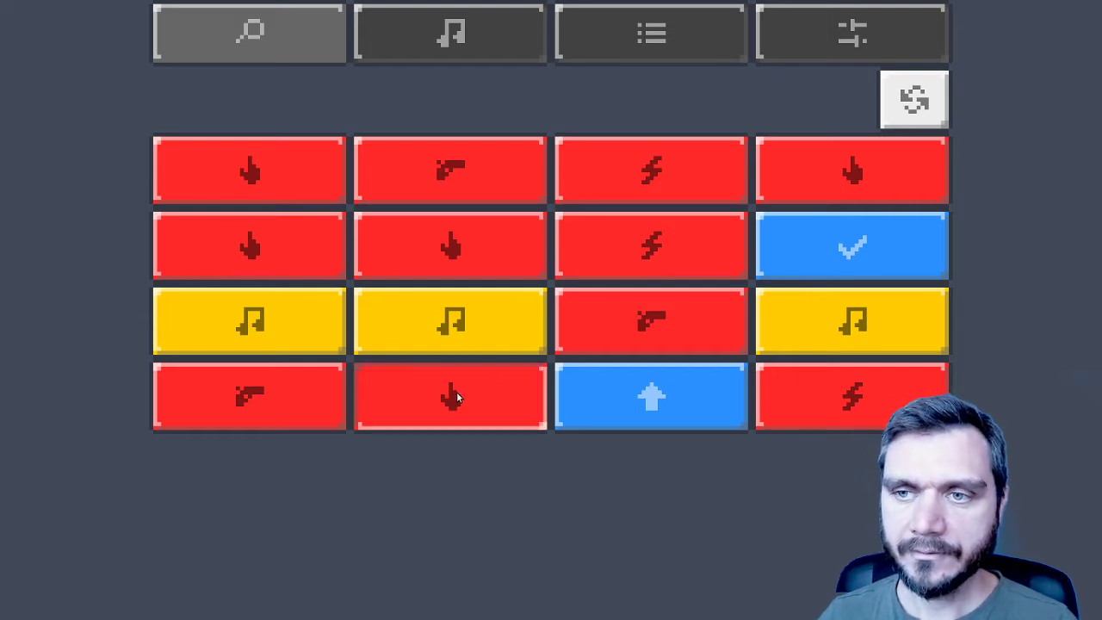
left_click(467, 251)
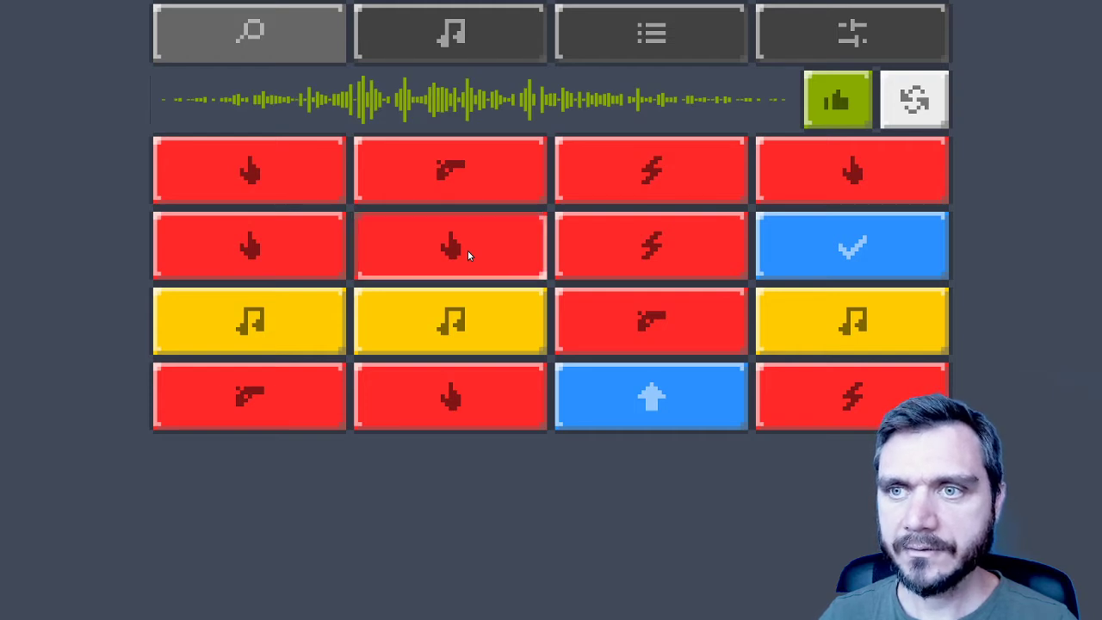
left_click(267, 258)
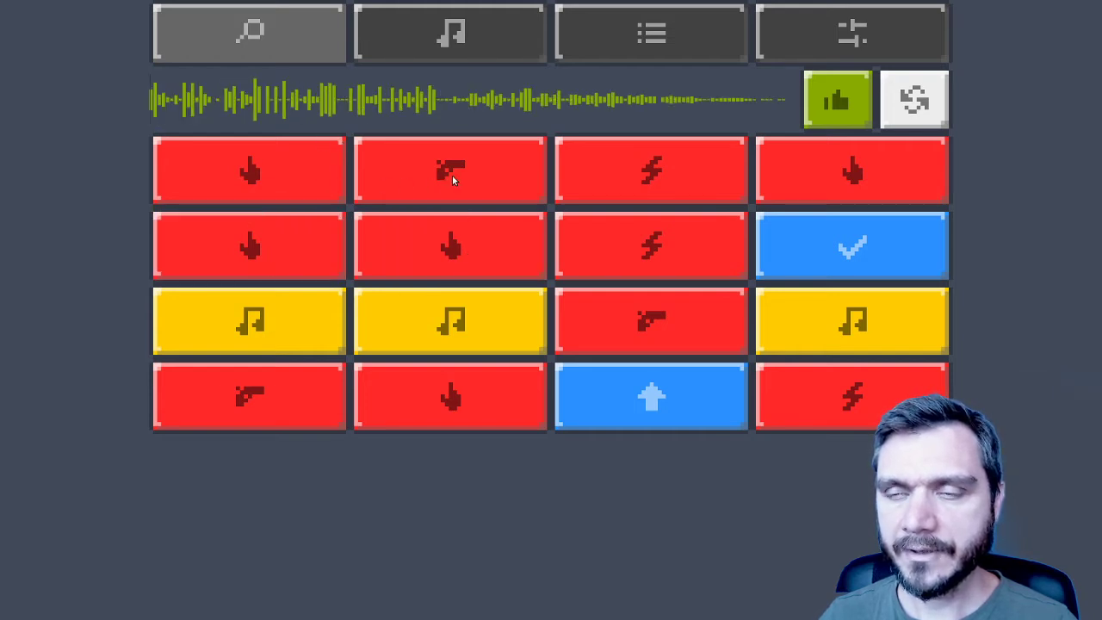
left_click(654, 254)
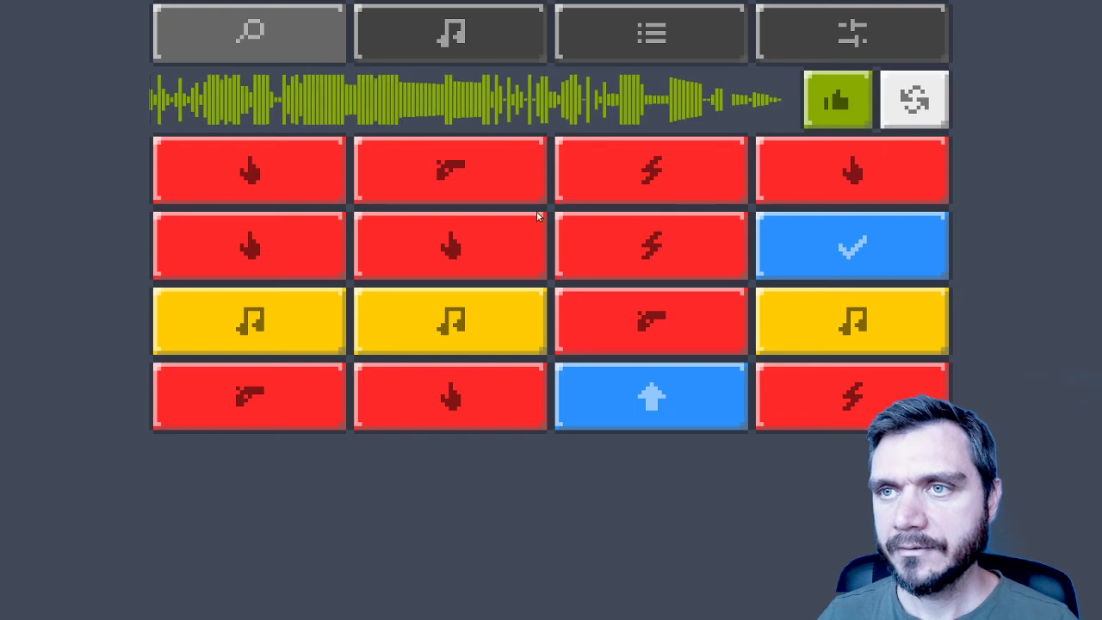
left_click(679, 254)
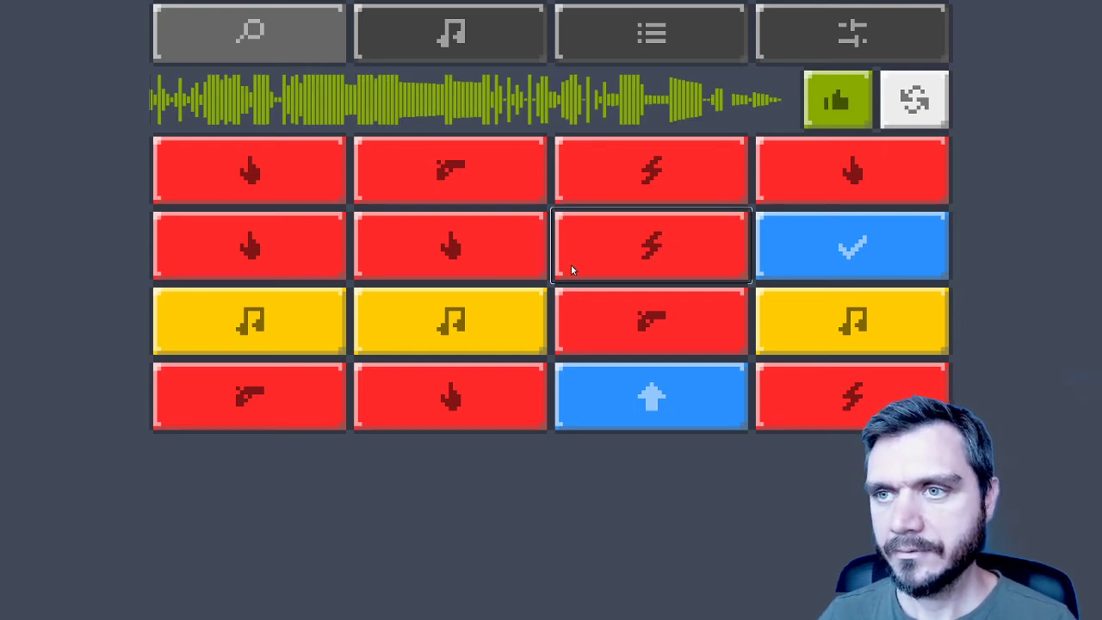
left_click(652, 398)
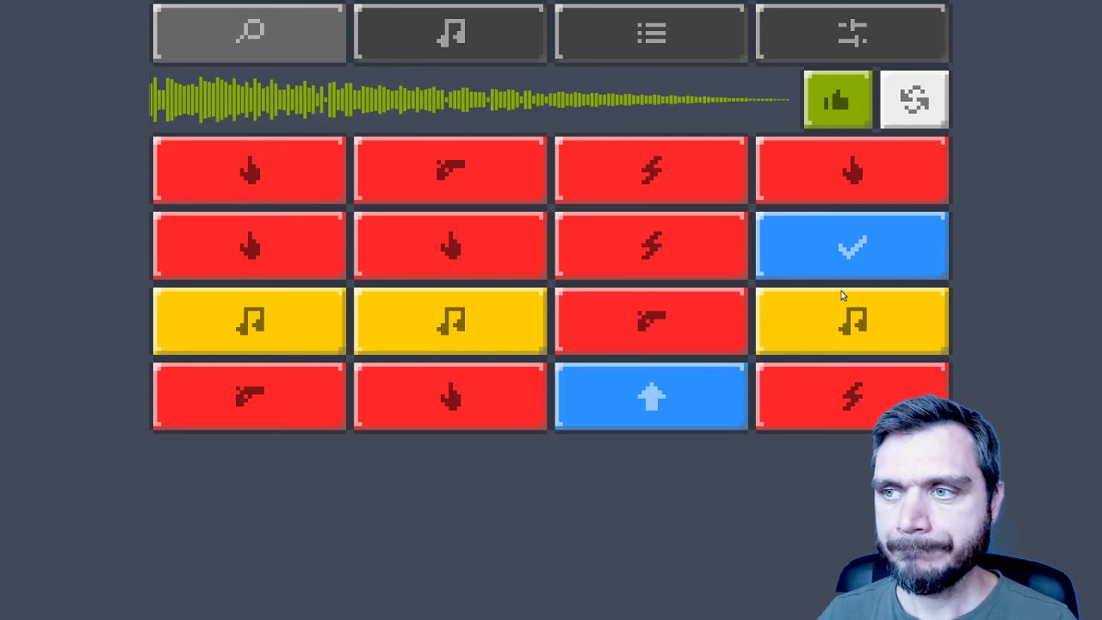
left_click(856, 264)
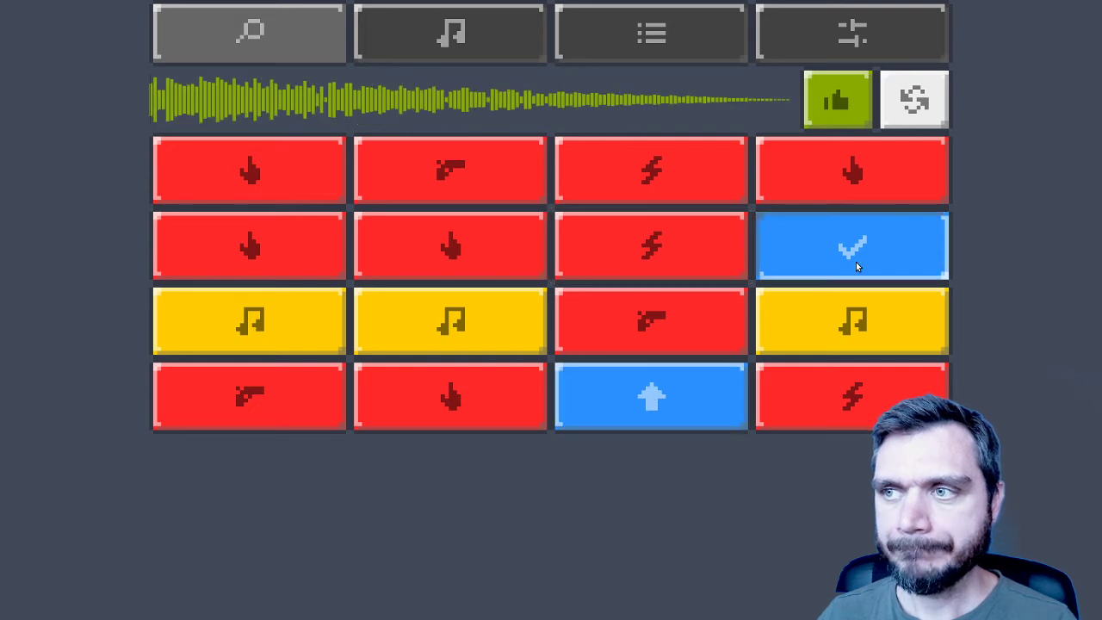
left_click(434, 336)
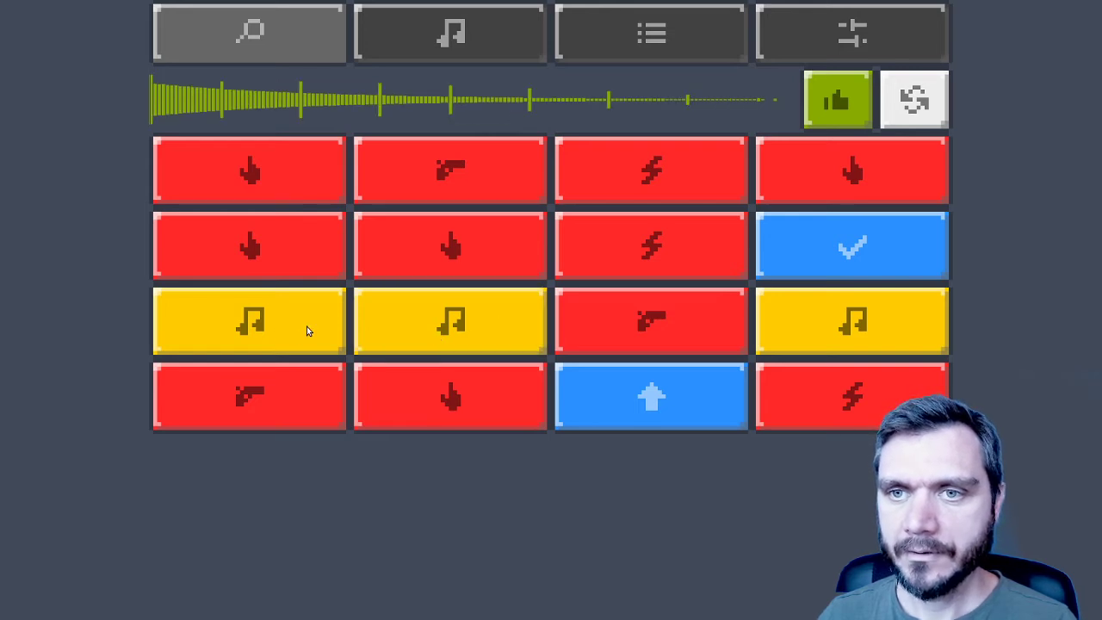
left_click(274, 324)
left_click(865, 317)
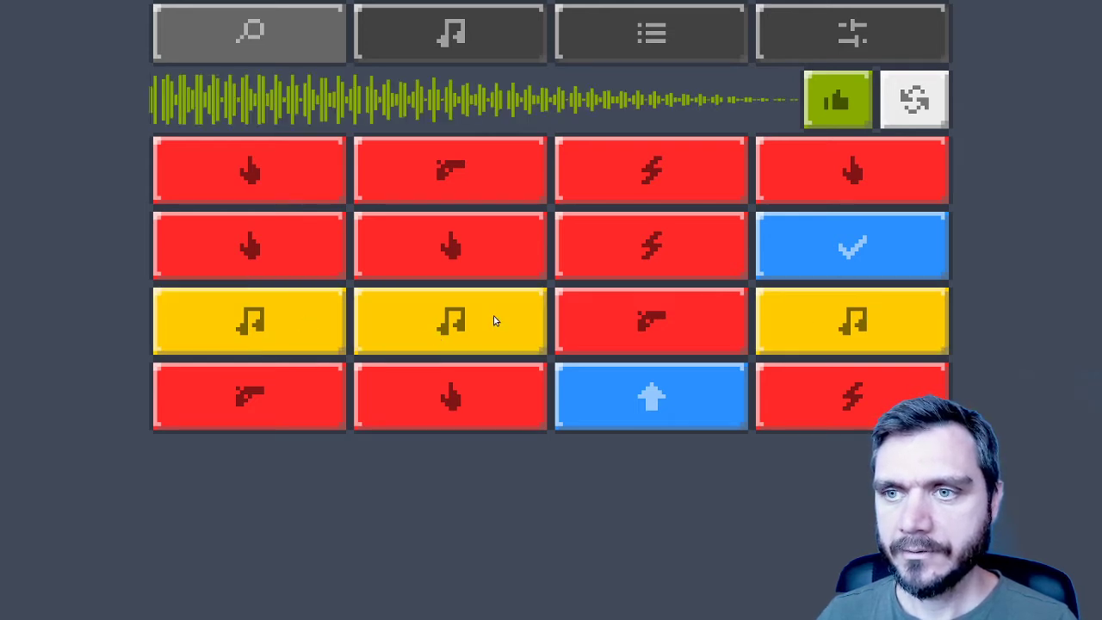
left_click(492, 316)
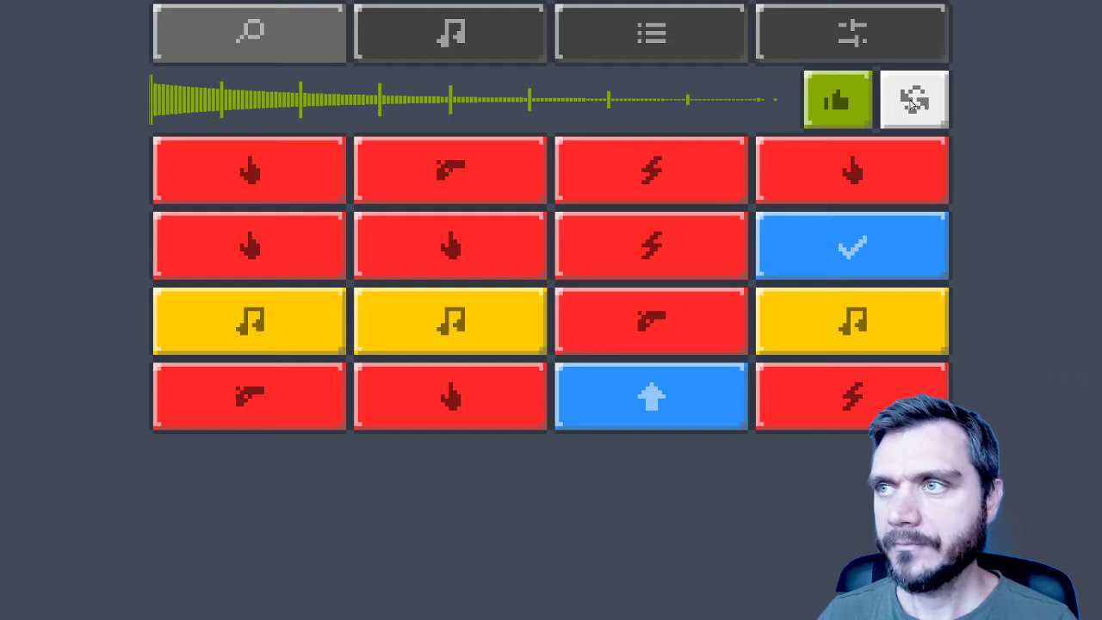
Save the synth as instrument 01 and enter note 036 in row 00 of channel 1
left_click(838, 101)
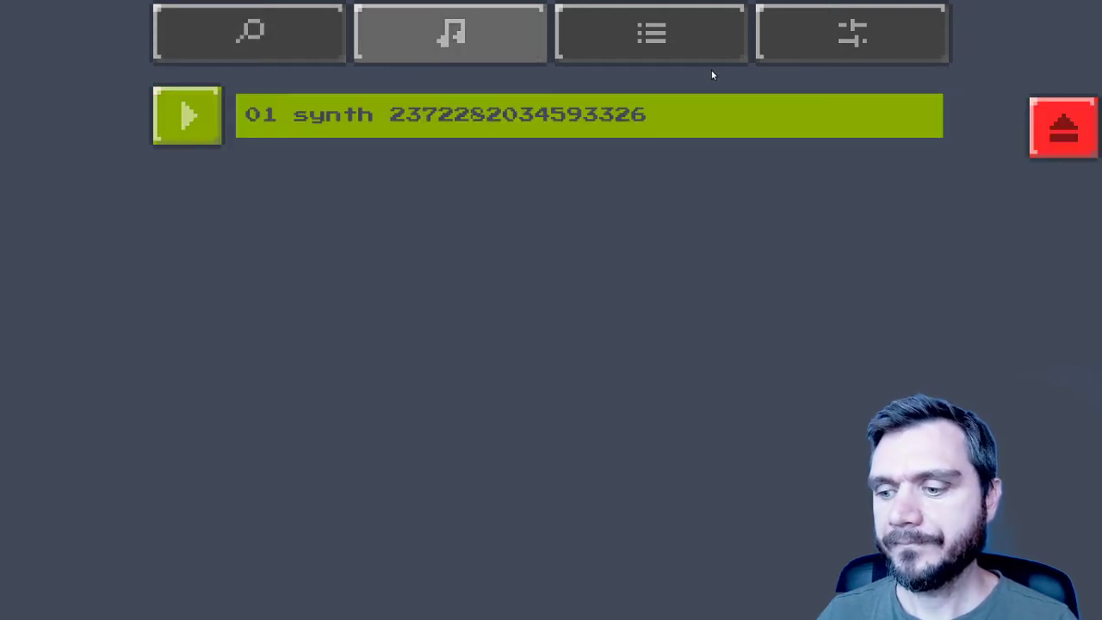
left_click(701, 44)
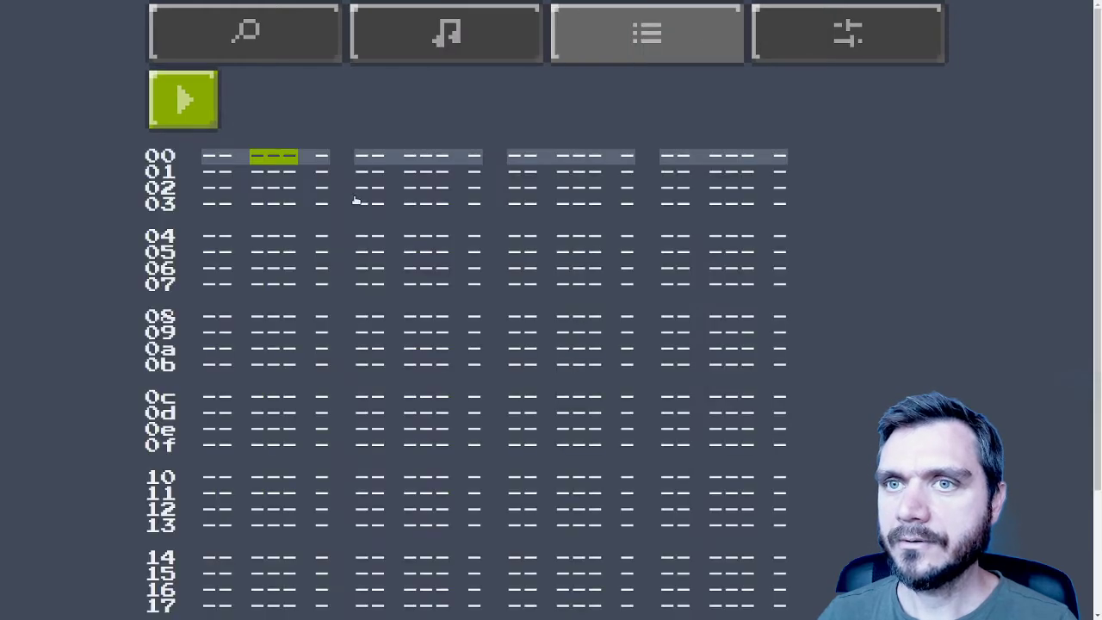
left_click(280, 159)
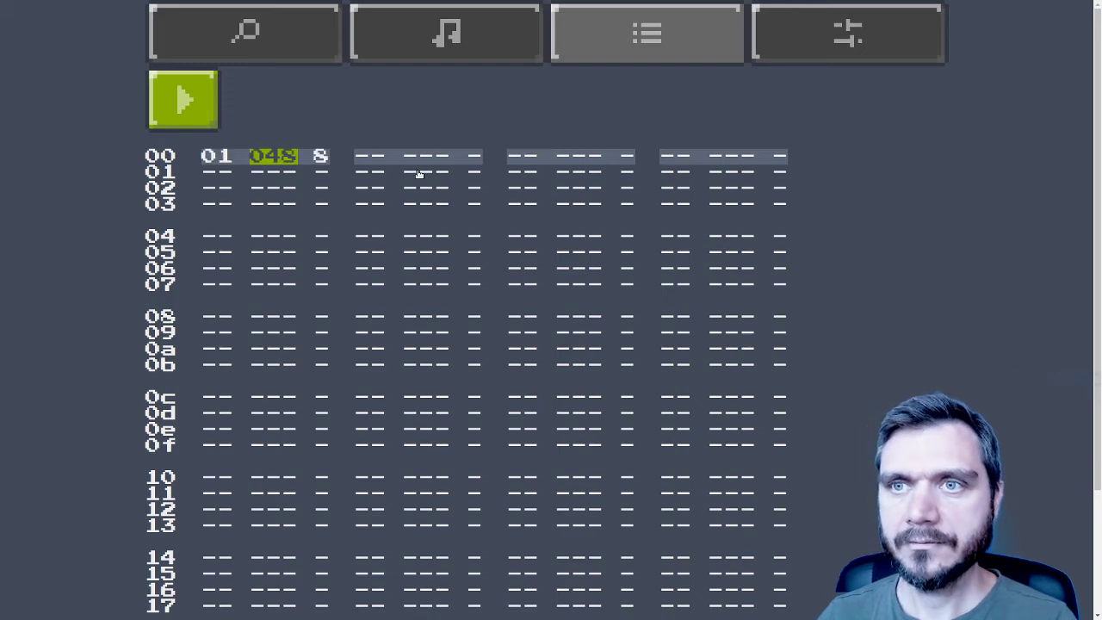
key("Down")
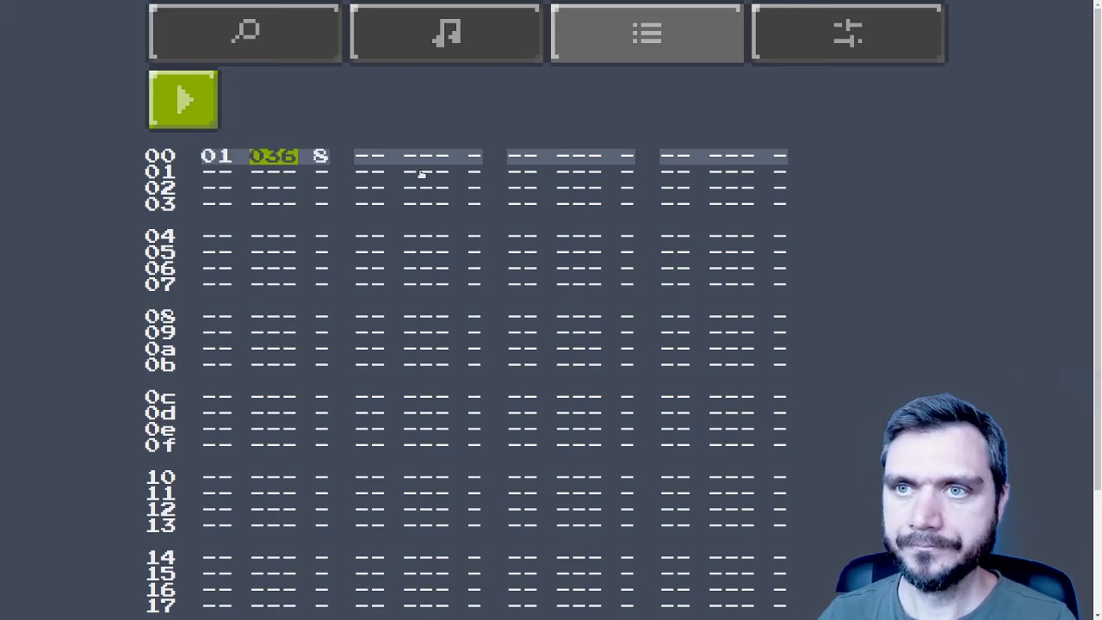
Add 039 at row 01 channel 2 and 043 at row 02 channel 3, then play
left_click(422, 175)
left_click(422, 175)
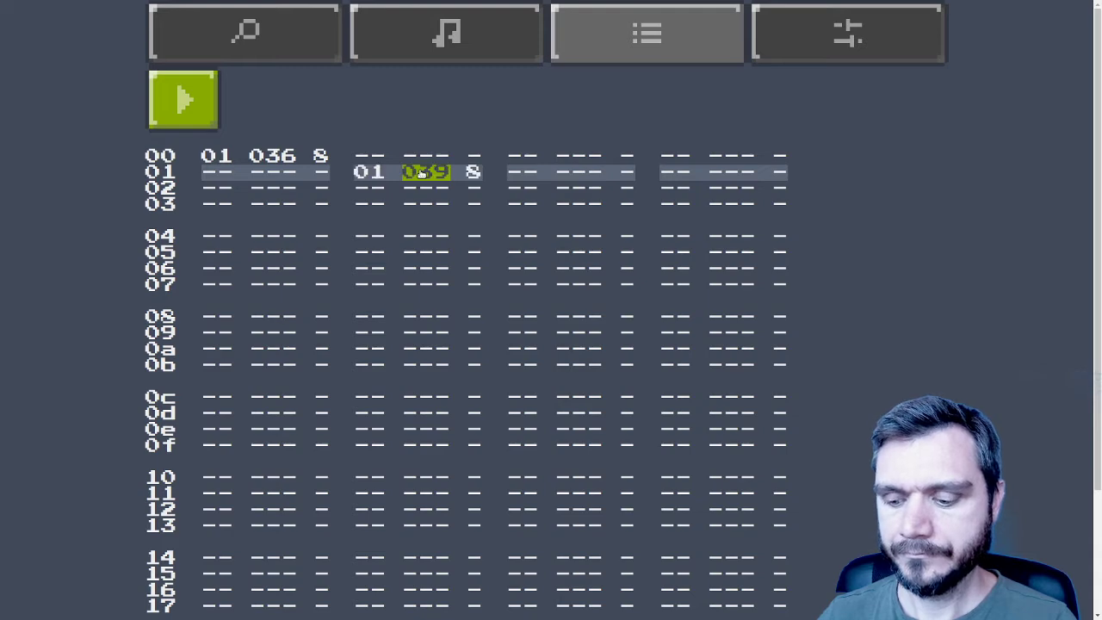
left_click(578, 188)
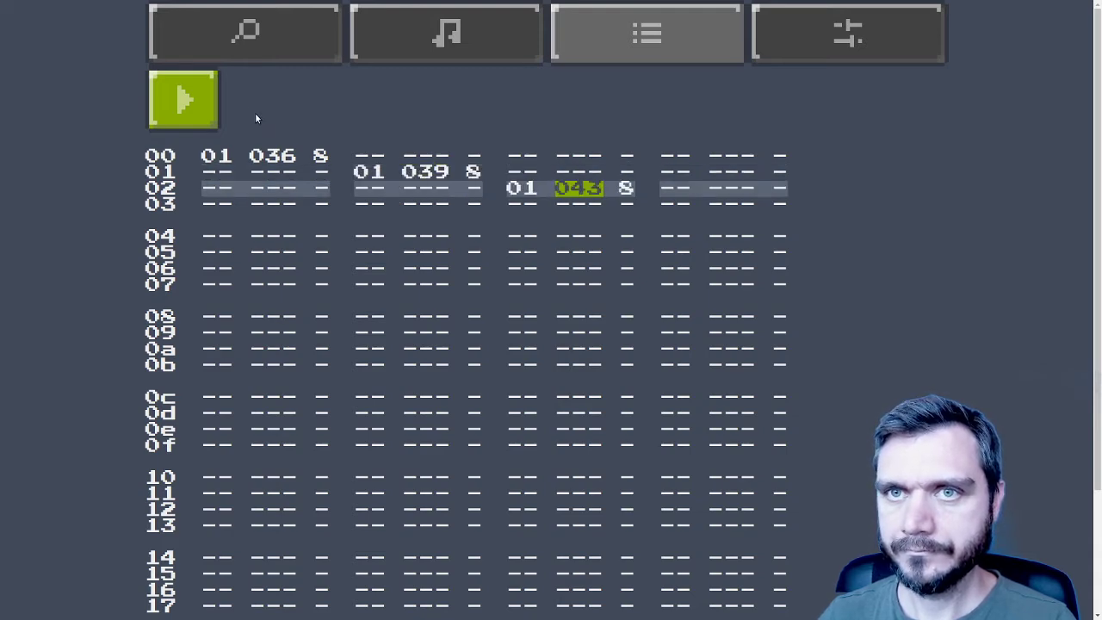
left_click(198, 108)
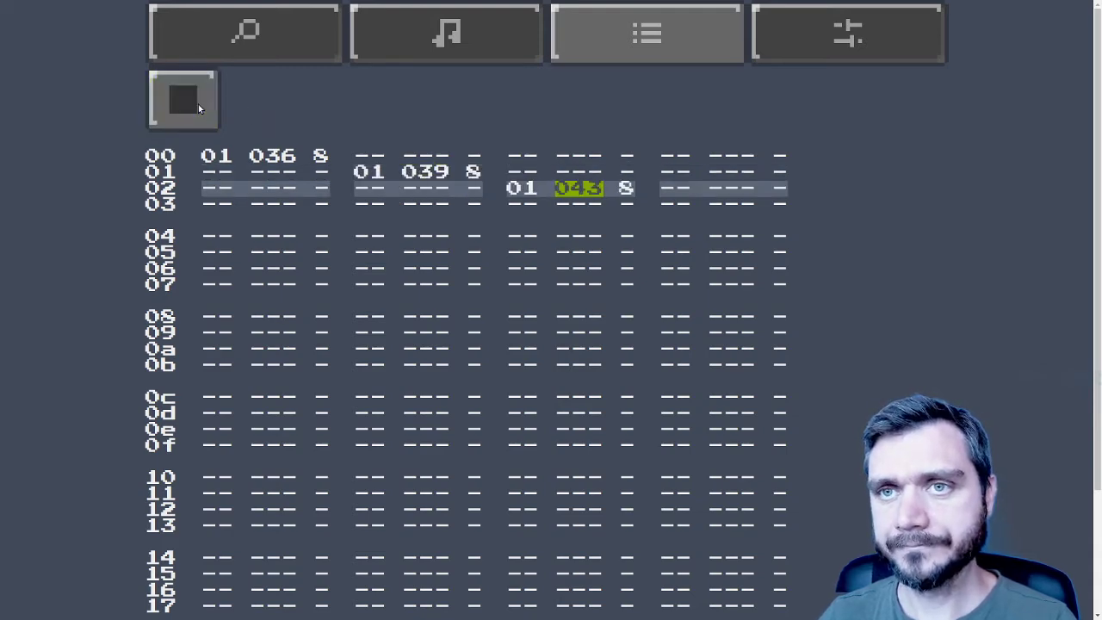
Stop playback and add arpeggio notes 048, 051, 055 on rows 04–06 across channels 1–3
left_click(198, 104)
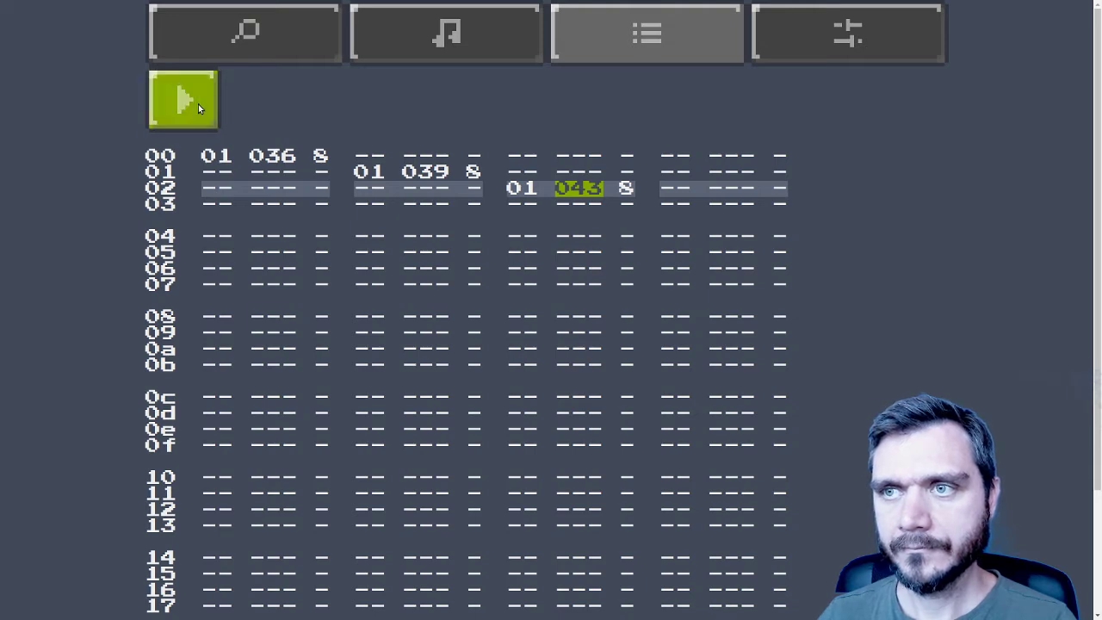
key("Up")
key("Down")
key("Down")
key("Down")
key("Left")
key("Left")
key("Left")
key("Left")
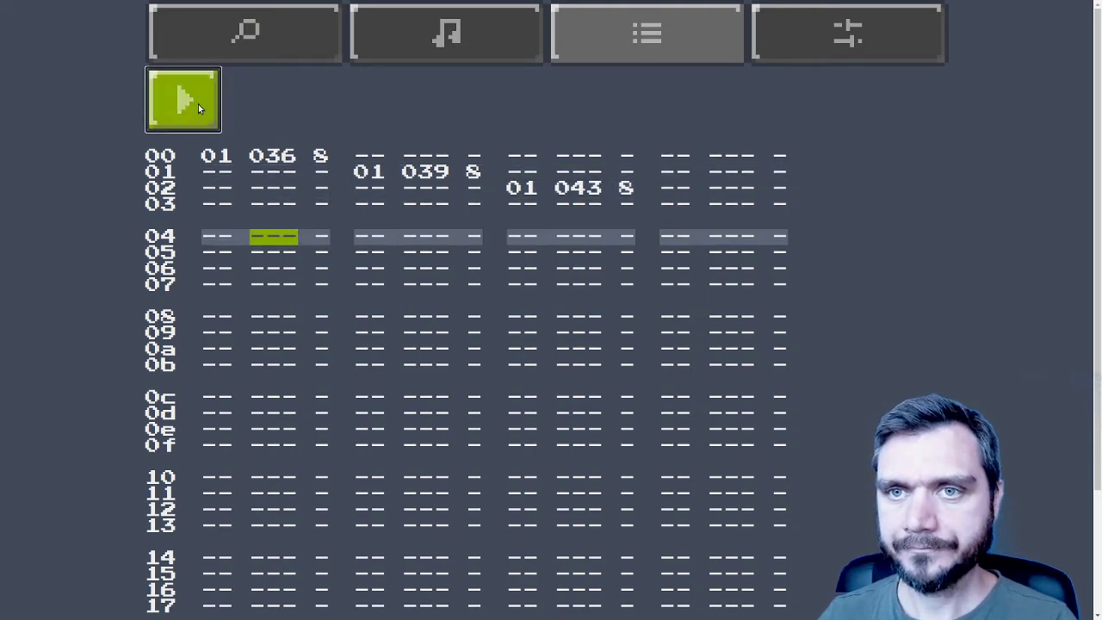
key("q")
key("Down")
key("Right")
key("Right")
key("3")
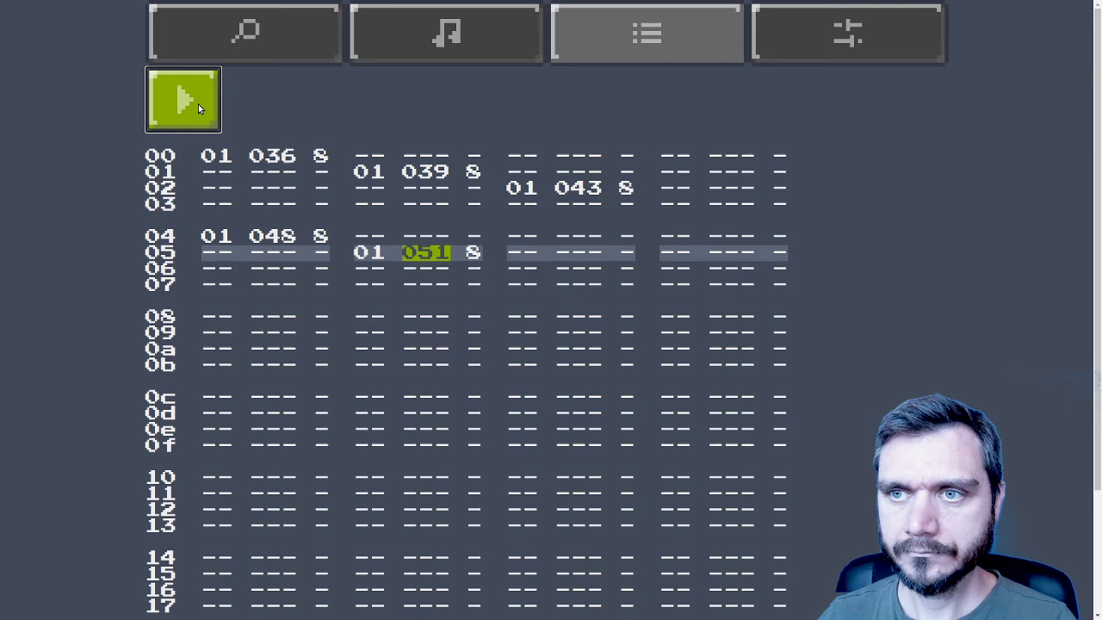
key("Right")
key("Right")
key("Down")
key("t")
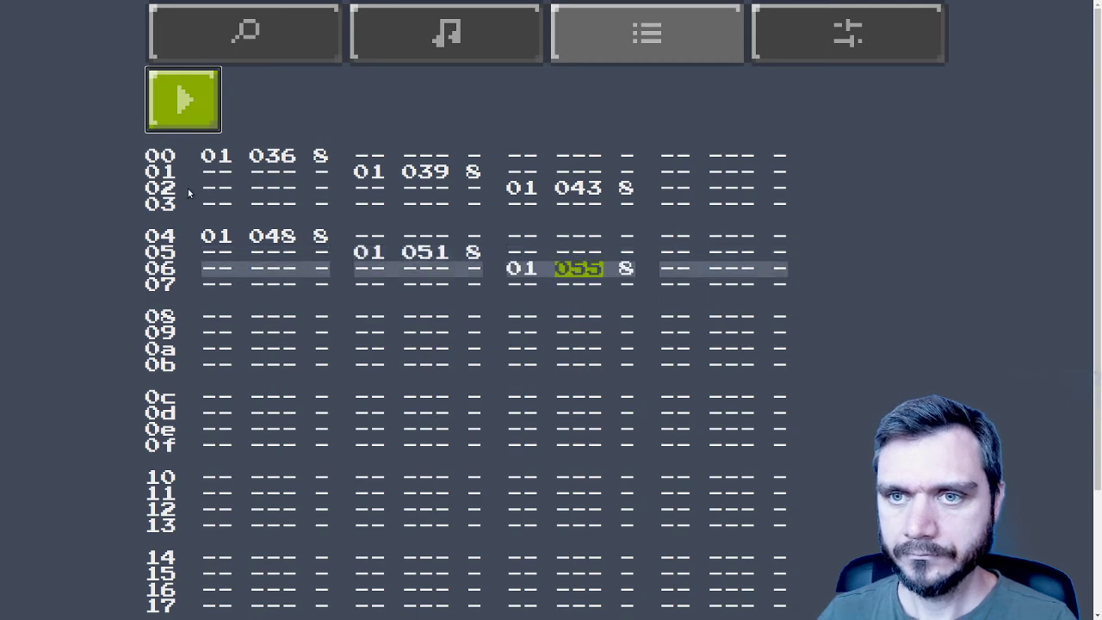
Begin the channel 1 melody at row 08 with 067, 063 and 060 notes
left_click(263, 321)
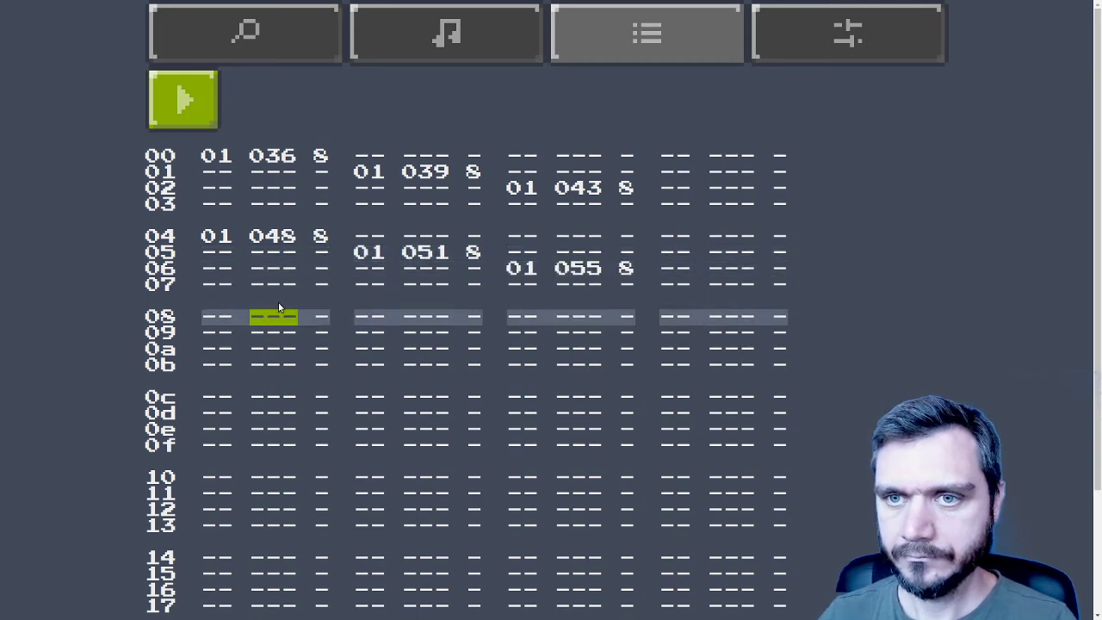
key("t")
key("Down")
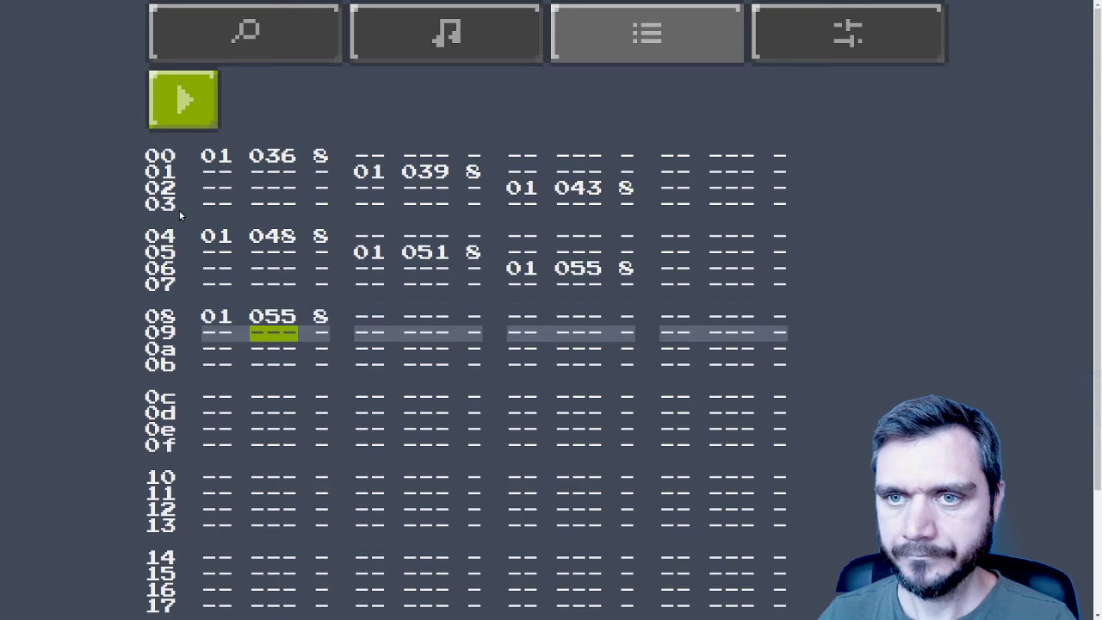
key("Up")
key("0")
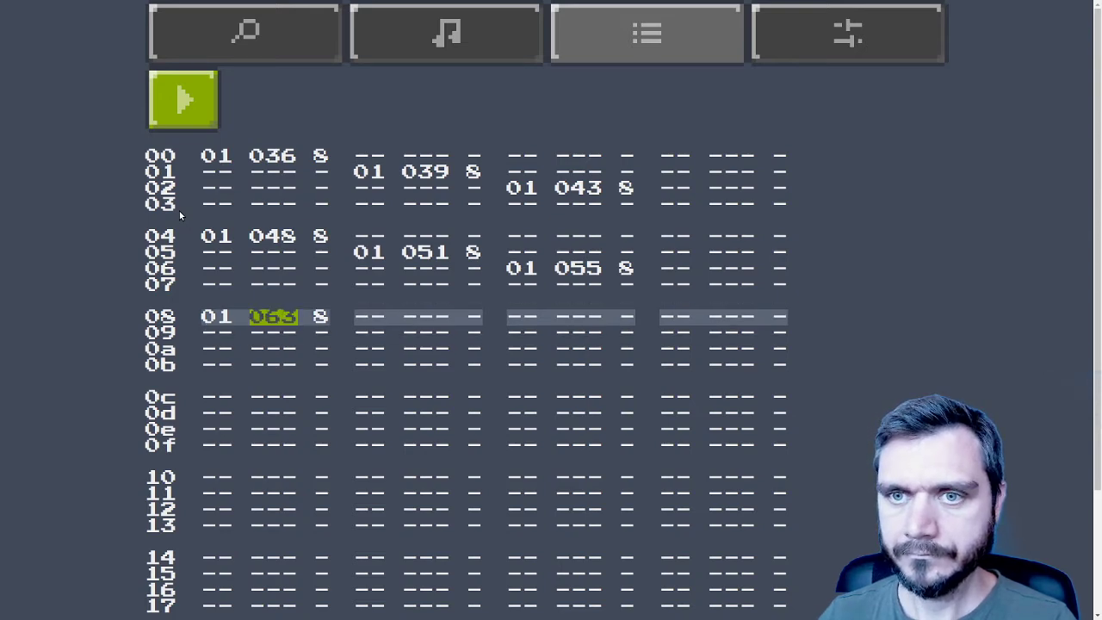
key("bracketright")
key("Down")
key("0")
key("Down")
key("i")
key("Down")
Repeat the 067, 063, 060 melody notes in rows 0b–0d of channel 1
key("bracketright")
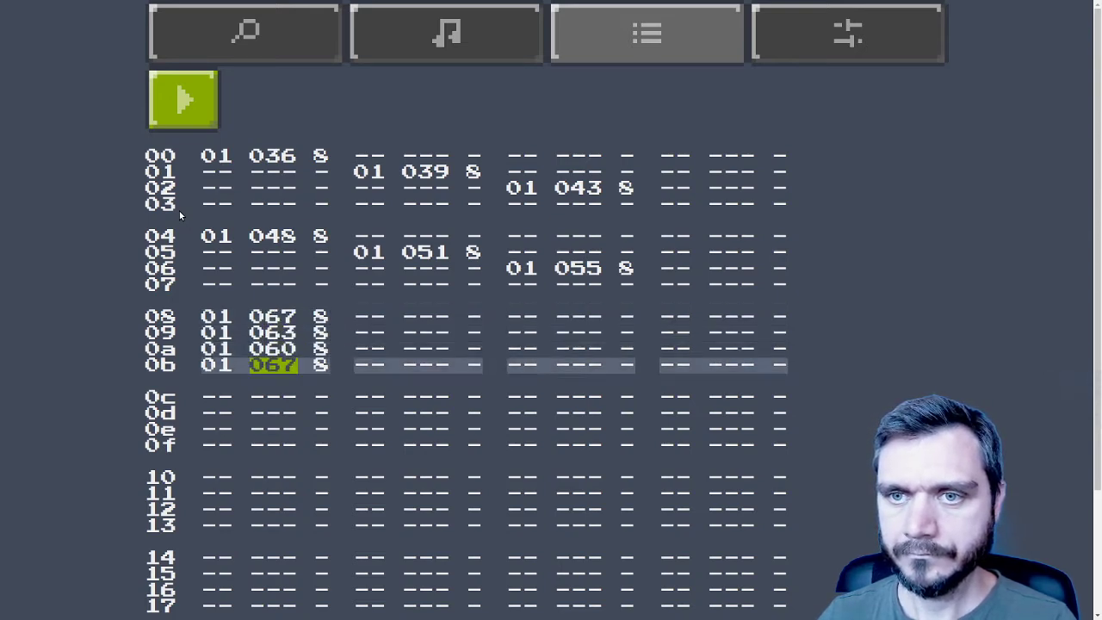
key("Down")
key("Up")
key("Down")
key("0")
key("Down")
key("i")
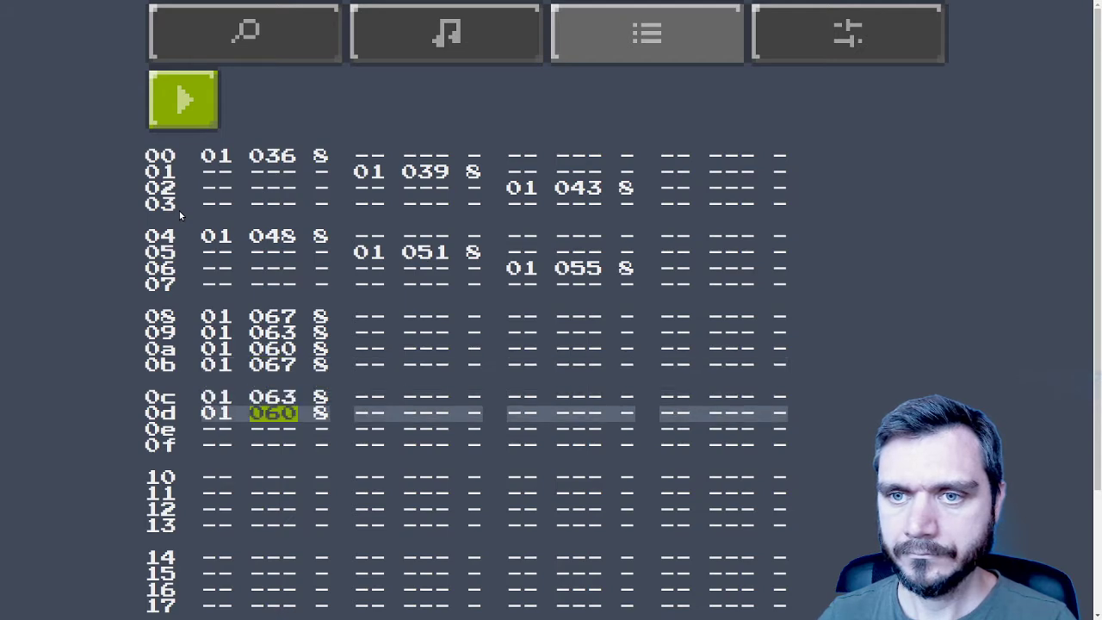
Continue the 067-063-060 run through rows 0e–13, then play and stop the pattern
key("Down")
key("bracketright")
key("Down")
key("0")
key("Down")
key("i")
key("Down")
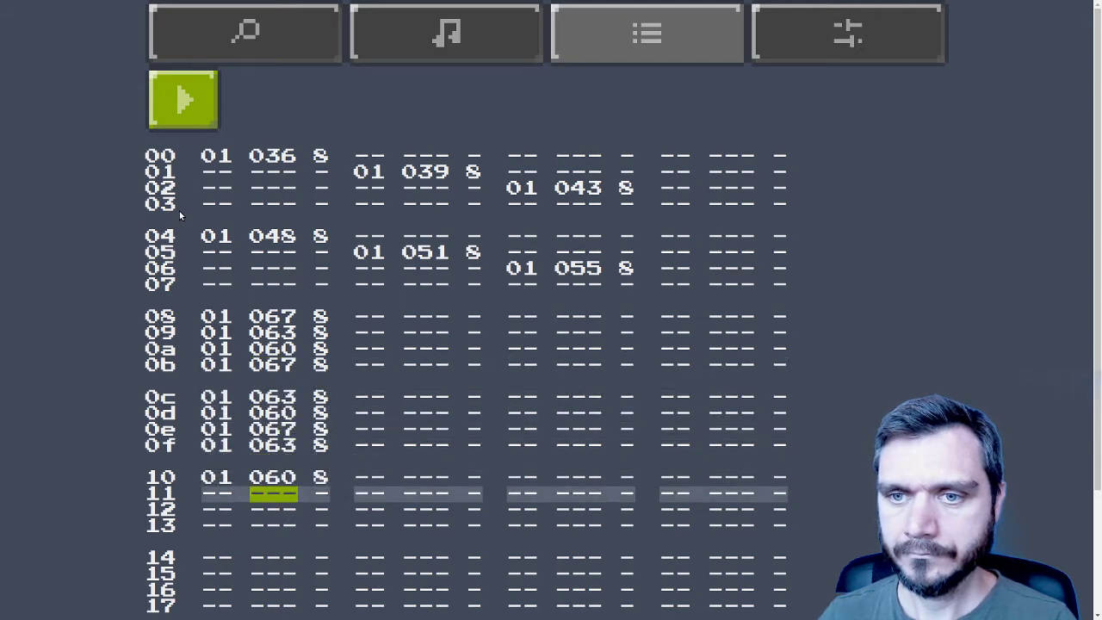
key("bracketright")
key("Down")
key("0")
key("Down")
key("i")
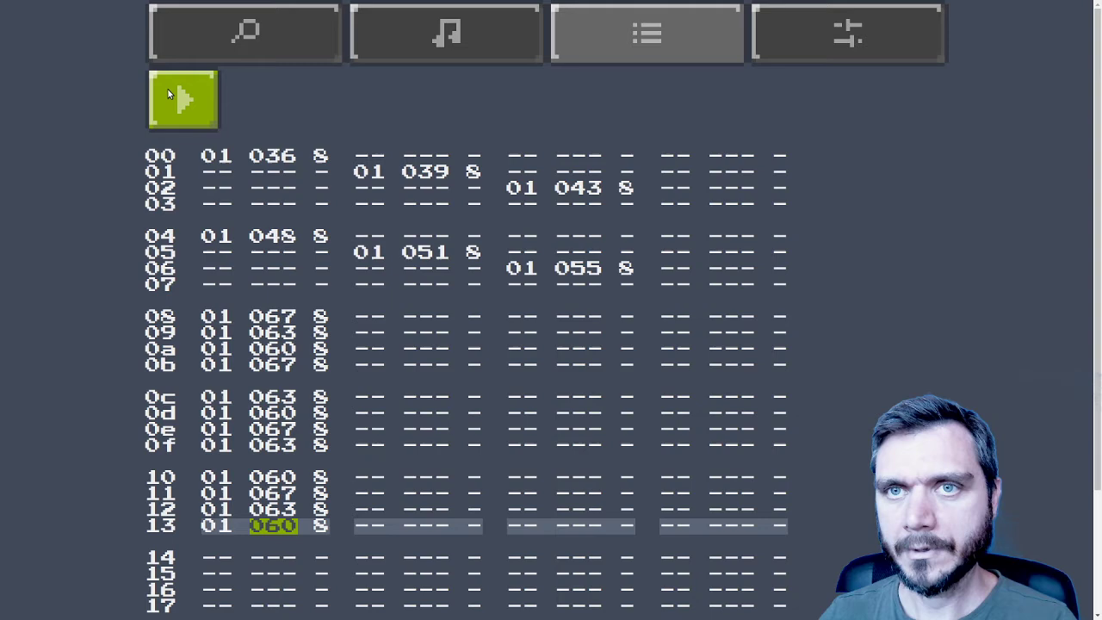
left_click(178, 99)
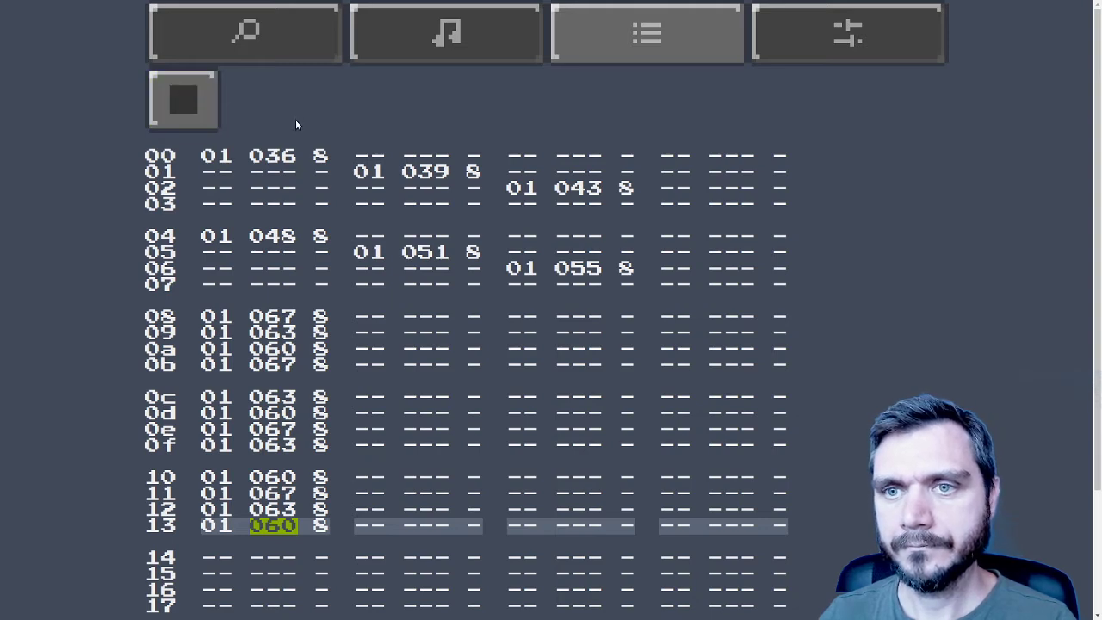
left_click(194, 102)
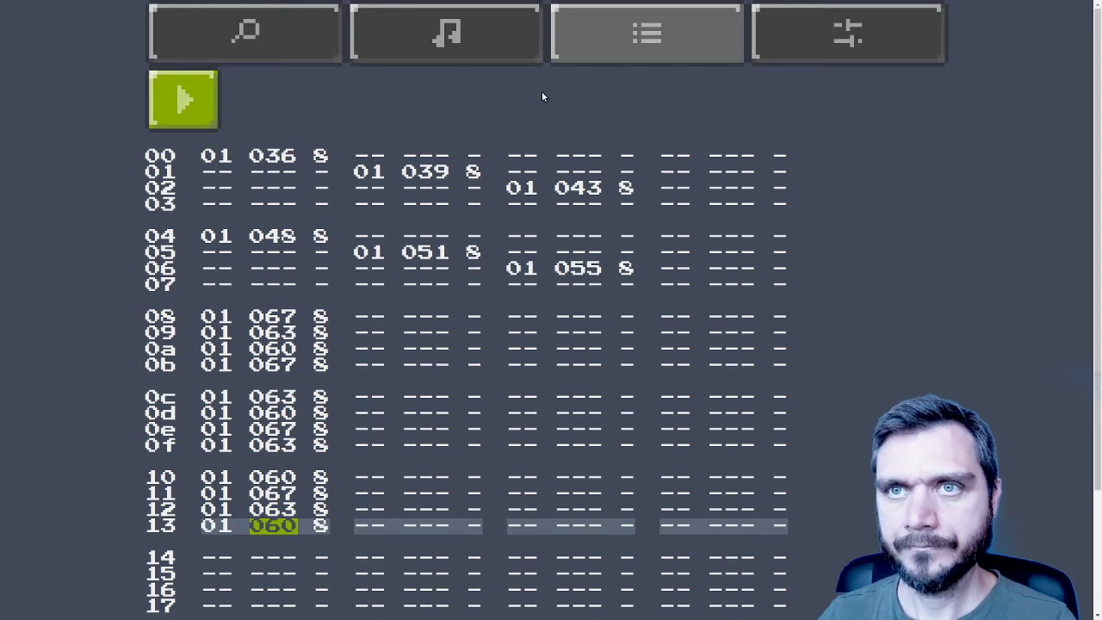
Audition a generated sound and save it as instrument 02, ouch
key("1")
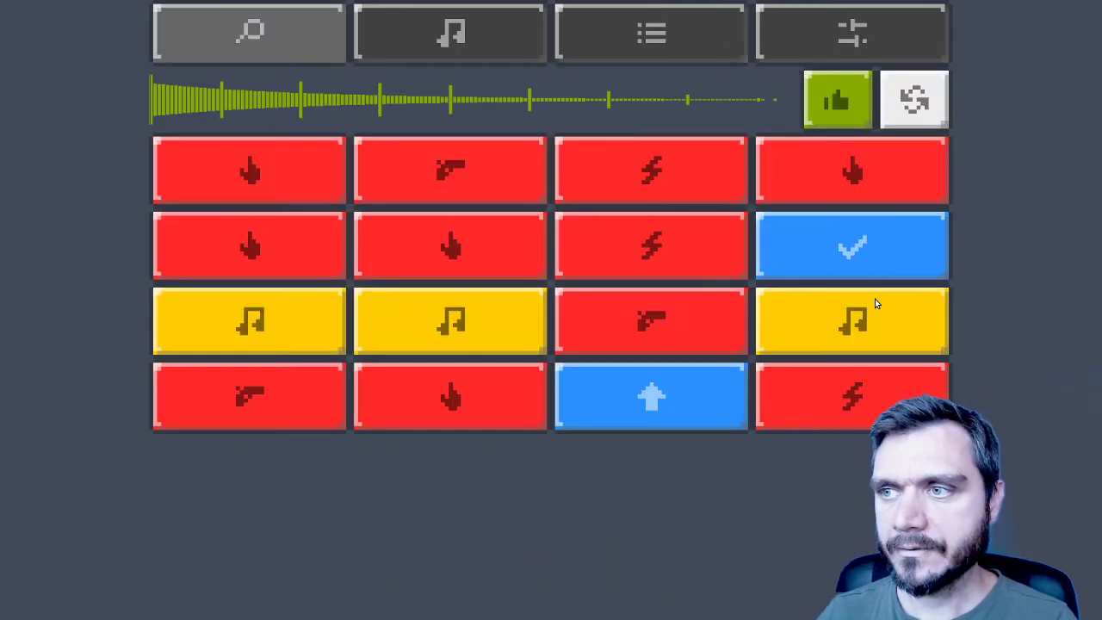
left_click(691, 321)
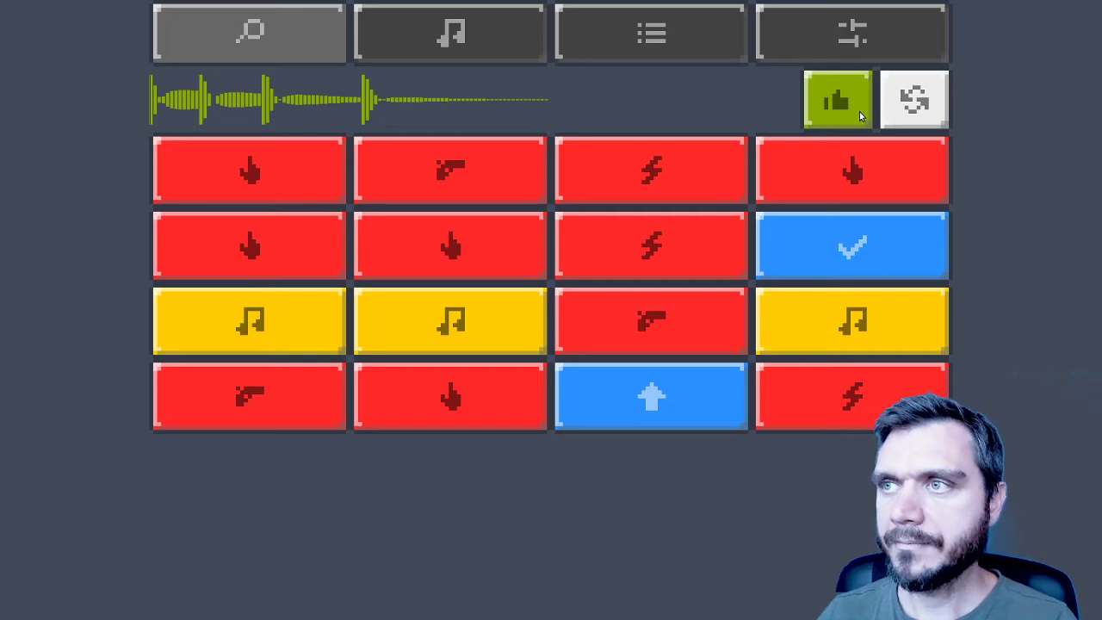
left_click(837, 105)
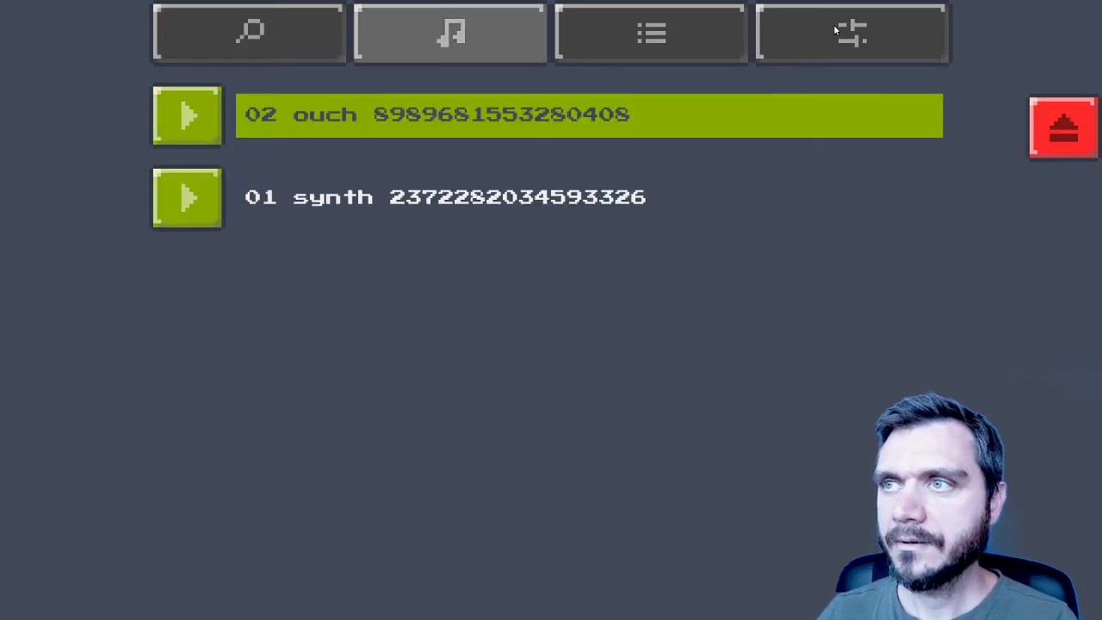
left_click(833, 31)
left_click(646, 51)
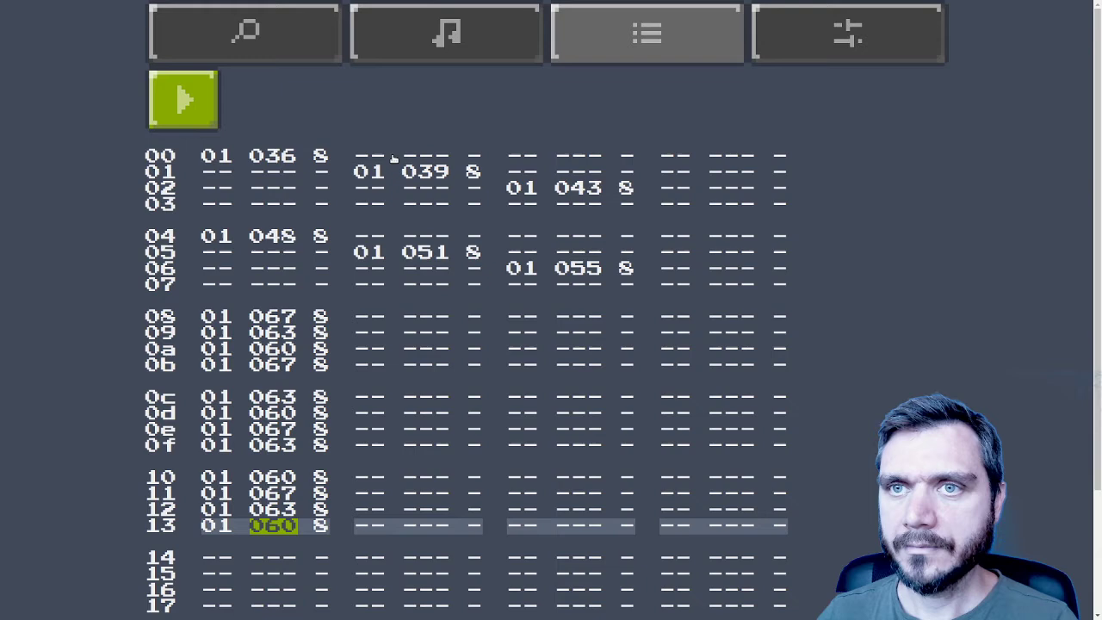
Place instrument 02 060 notes in channel 4 at rows 00, 02, 10 and 12
left_click(729, 157)
left_click(729, 157)
left_click(724, 189)
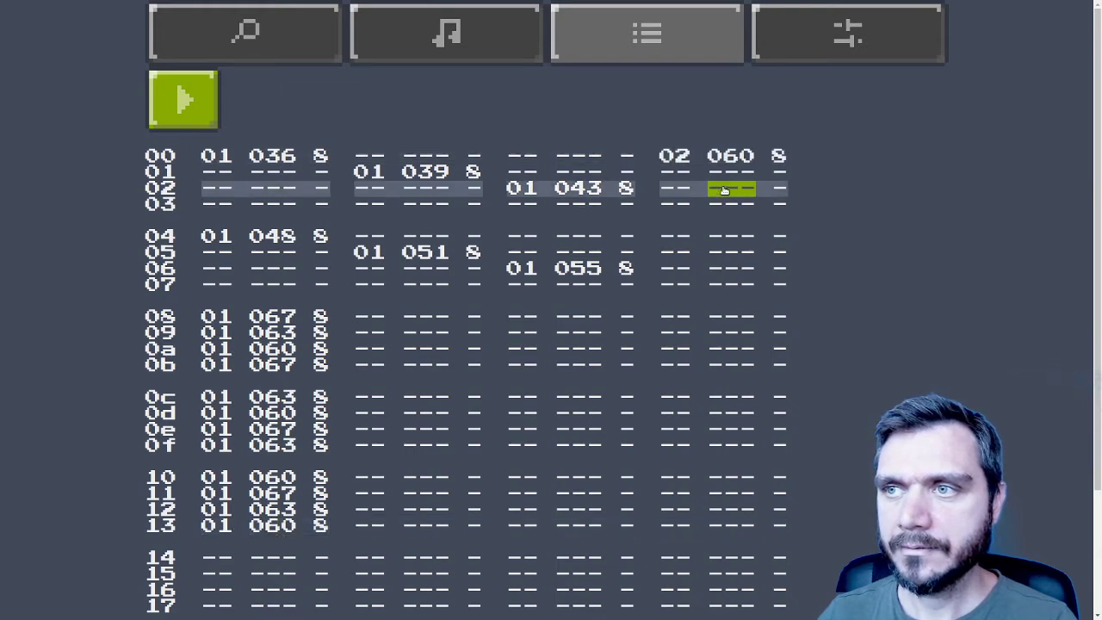
left_click(724, 189)
left_click(731, 478)
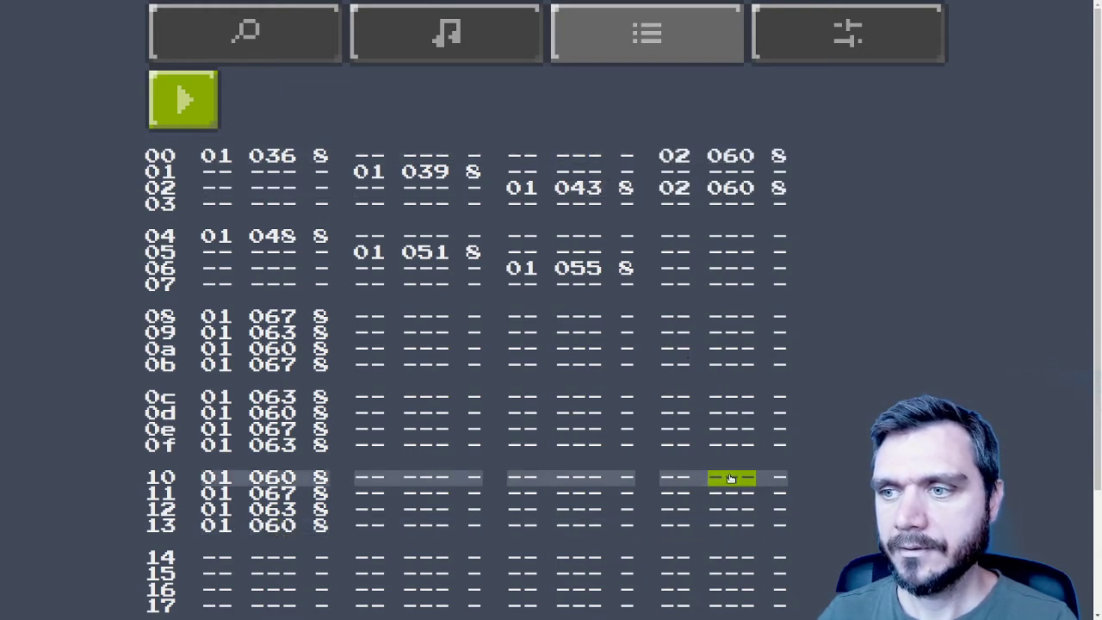
left_click(730, 478)
left_click(730, 510)
left_click(730, 510)
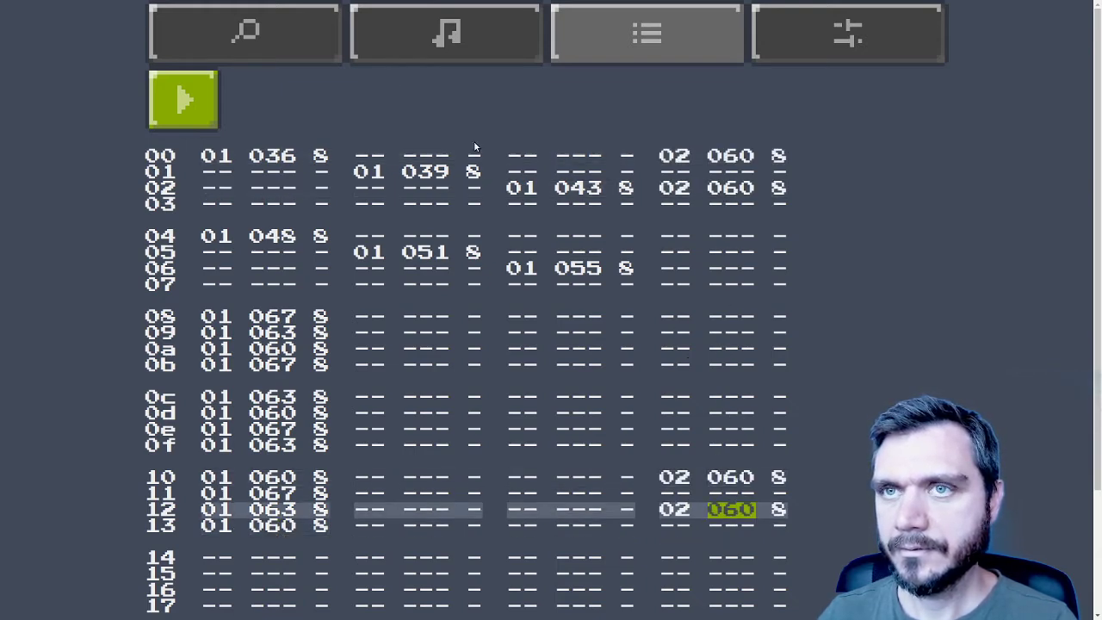
Audition another generated sound and save it as instrument 03
left_click(272, 19)
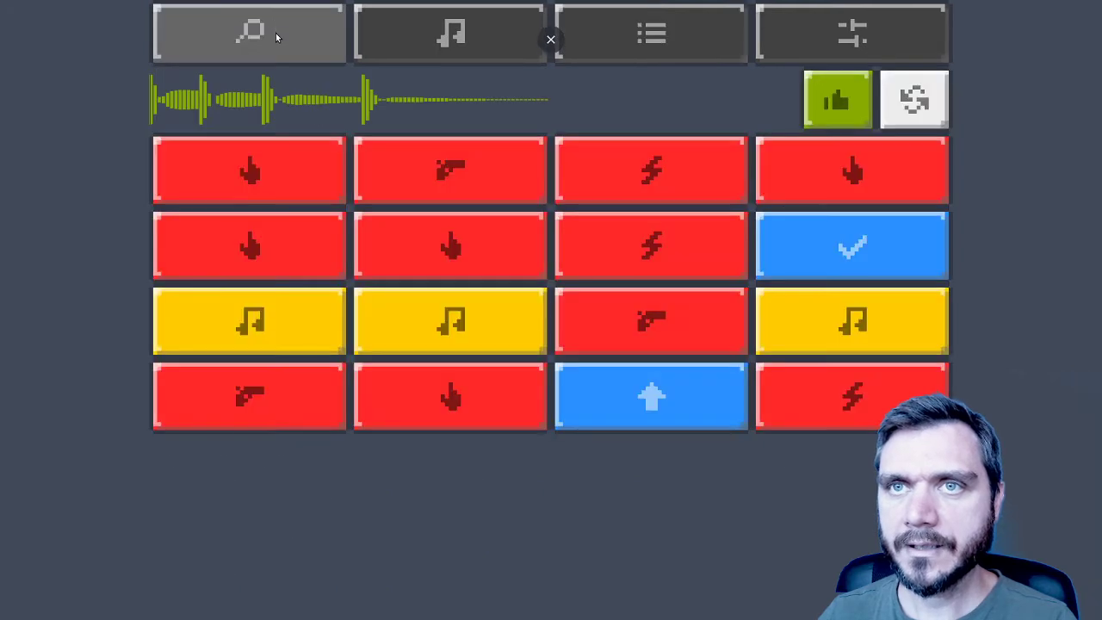
left_click(463, 411)
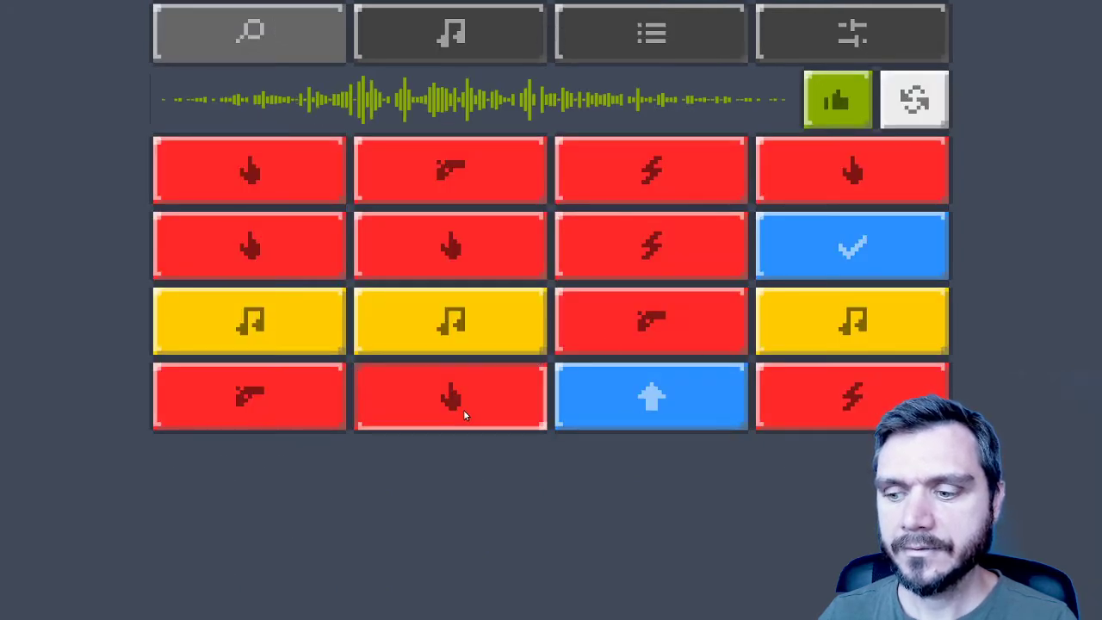
left_click(858, 110)
left_click(834, 42)
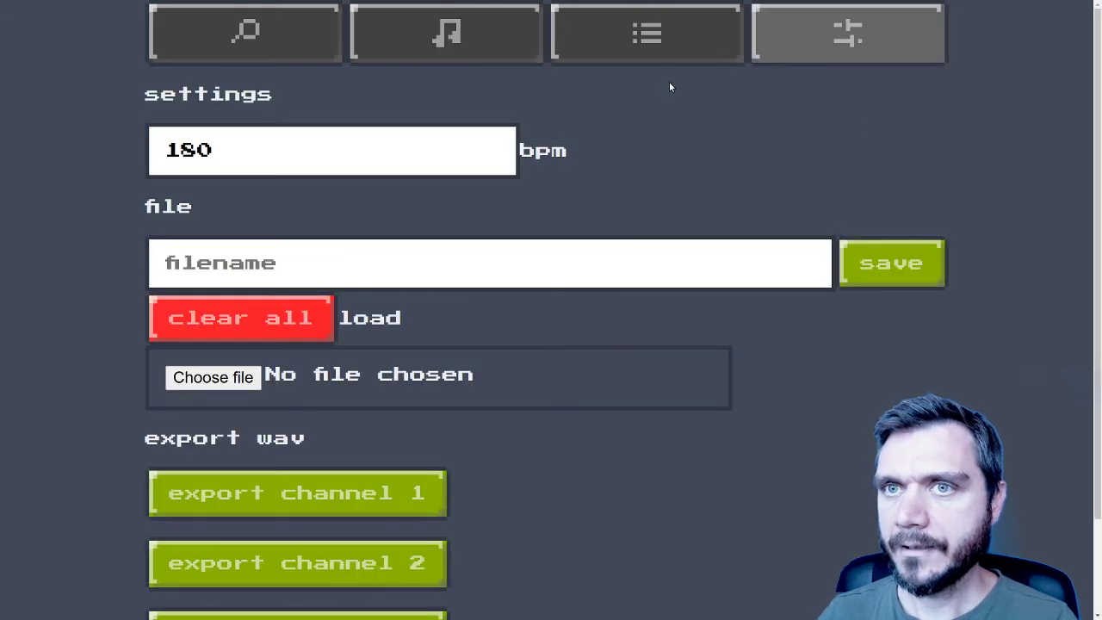
left_click(699, 40)
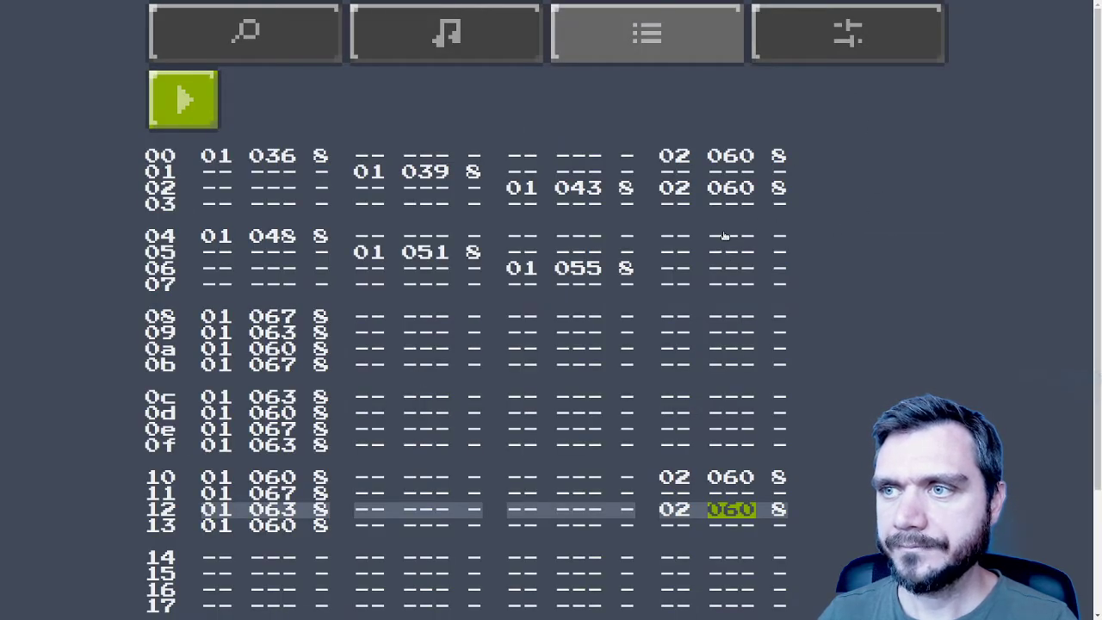
Enter instrument 03 060 notes in channel 4 at rows 04, 06, 0a, 0c and 0e
left_click(735, 226)
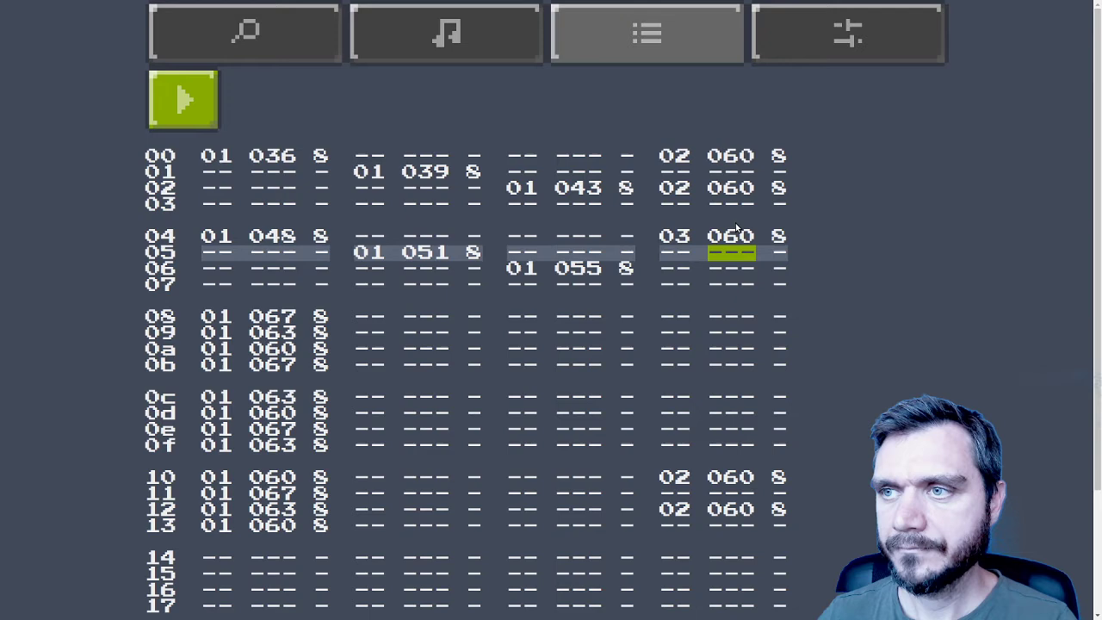
key("Down")
key("z")
key("Down")
key("Down")
key("Down")
key("Down")
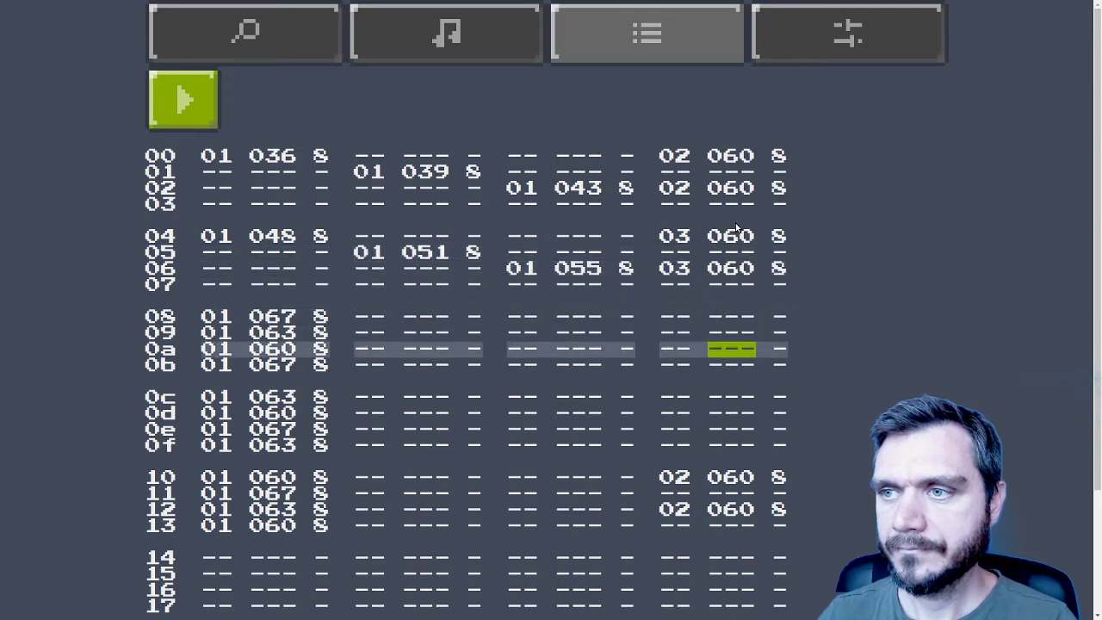
key("z")
key("Down")
key("Down")
key("z")
key("Down")
key("Down")
key("z")
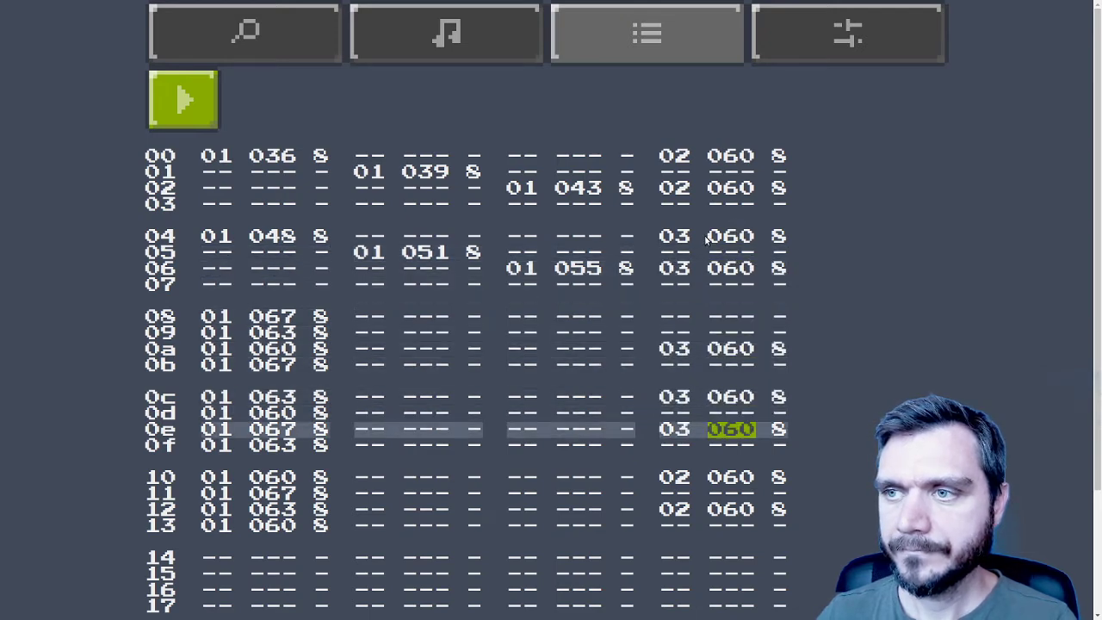
scroll(754, 421, "down", 4)
Add instrument 03 060 notes in channel 4 at rows 14, 16, 1a, 1c and 1e
left_click(730, 405)
key("z")
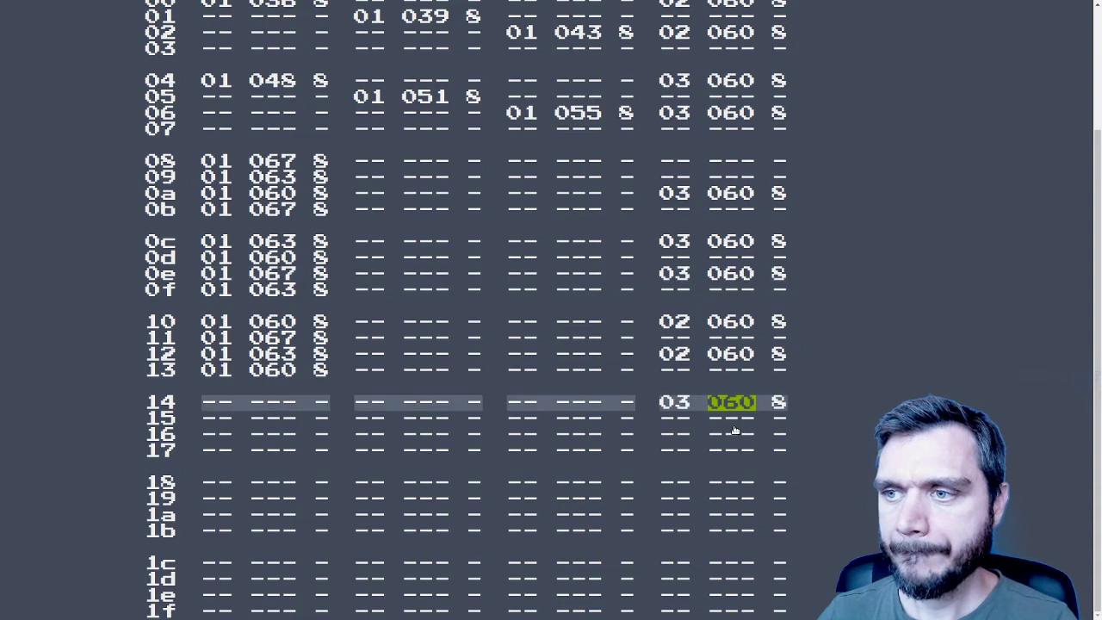
left_click(735, 432)
key("z")
left_click(732, 513)
key("z")
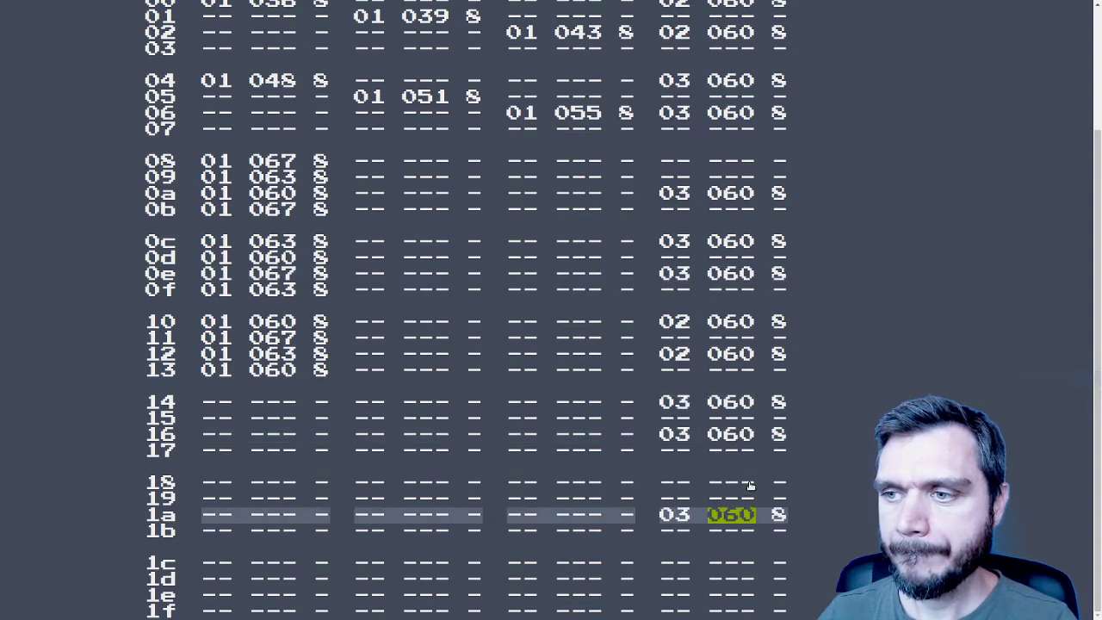
left_click(729, 562)
key("z")
left_click(732, 596)
key("z")
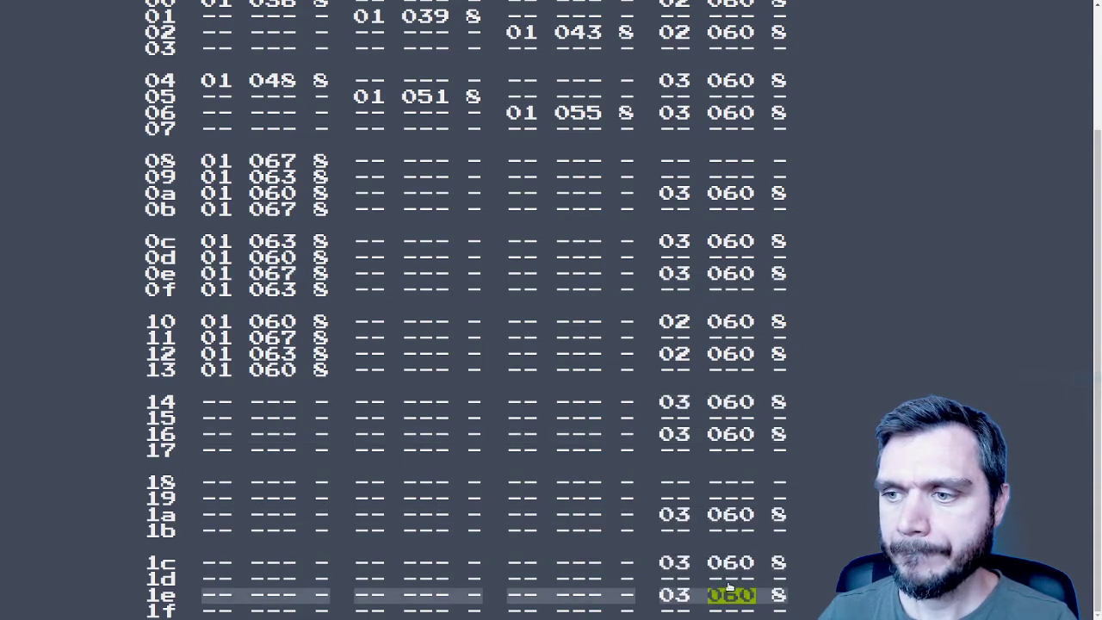
Put higher 084 notes of instrument 03 at rows 1d and 1f in channel 4
left_click(725, 579)
key("z")
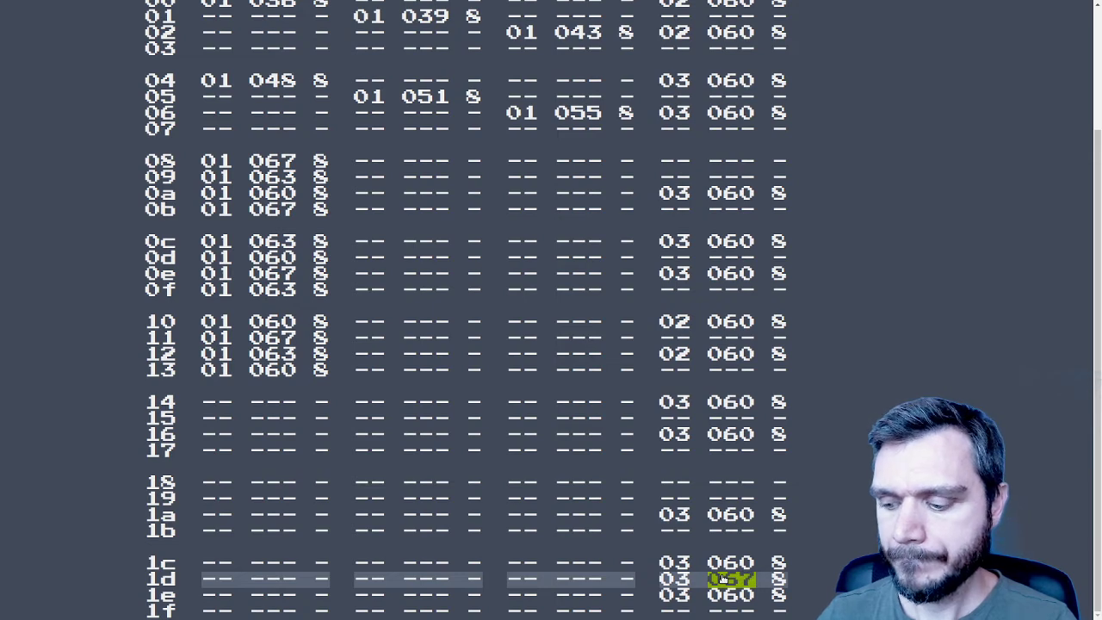
key("q")
key("i")
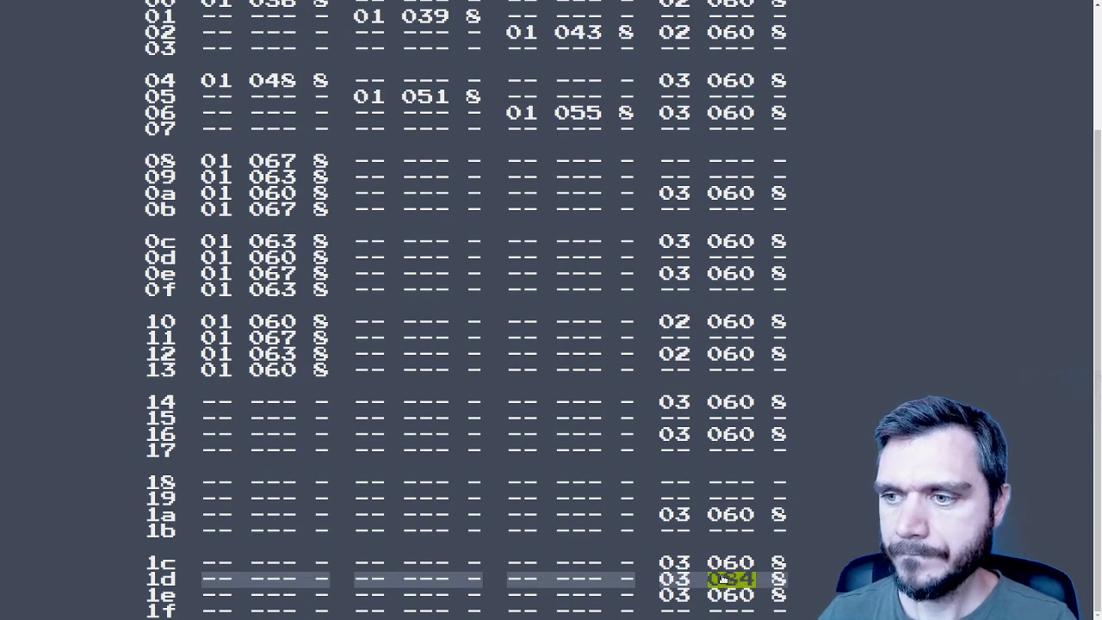
key("Down")
key("Down")
key("i")
scroll(764, 235, "up", 2)
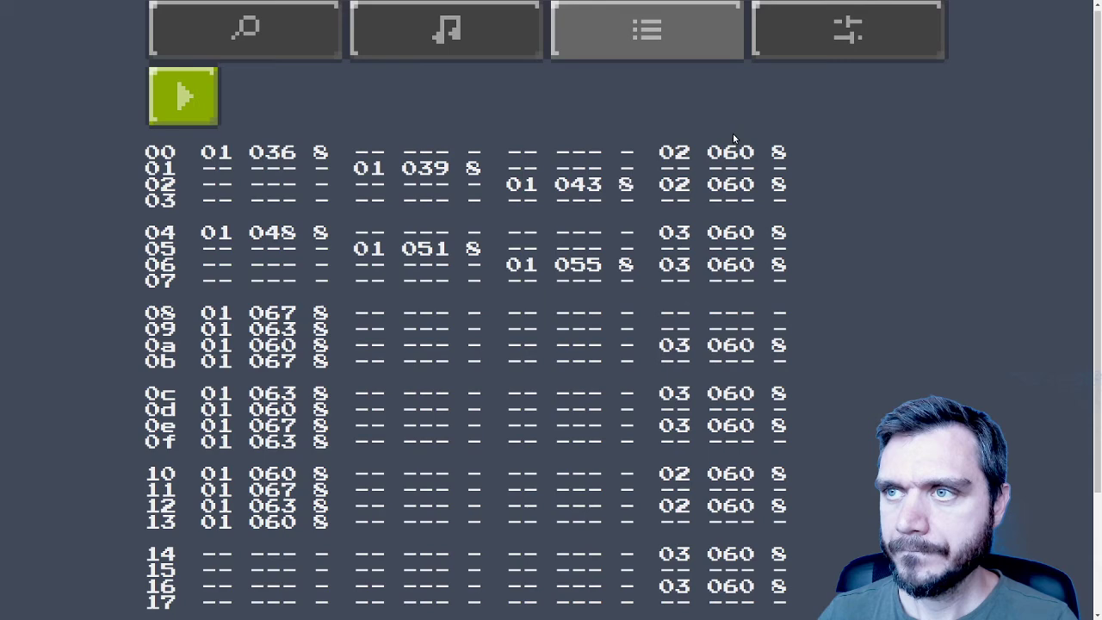
Shuffle a fresh batch of sounds, audition several, and save the chosen one as instrument 04, bang
left_click(279, 35)
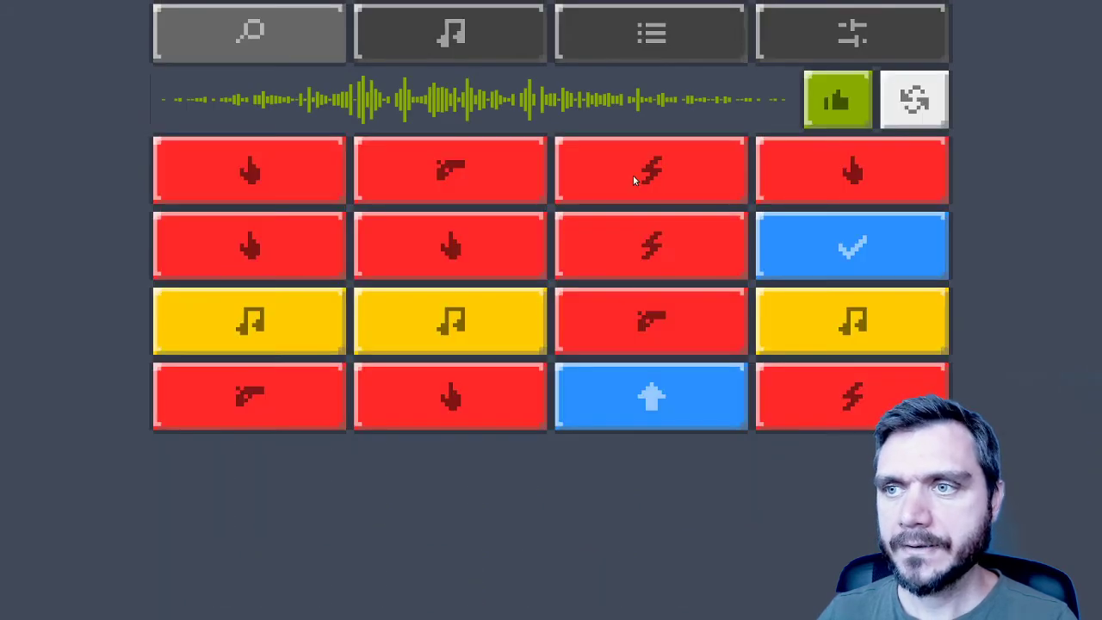
left_click(911, 103)
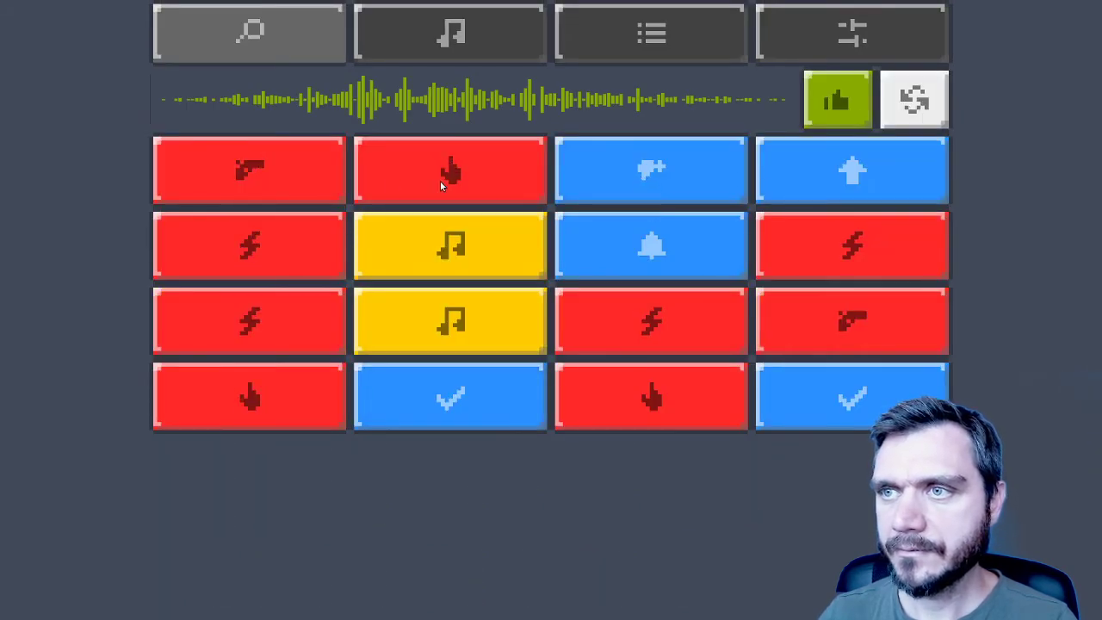
left_click(254, 222)
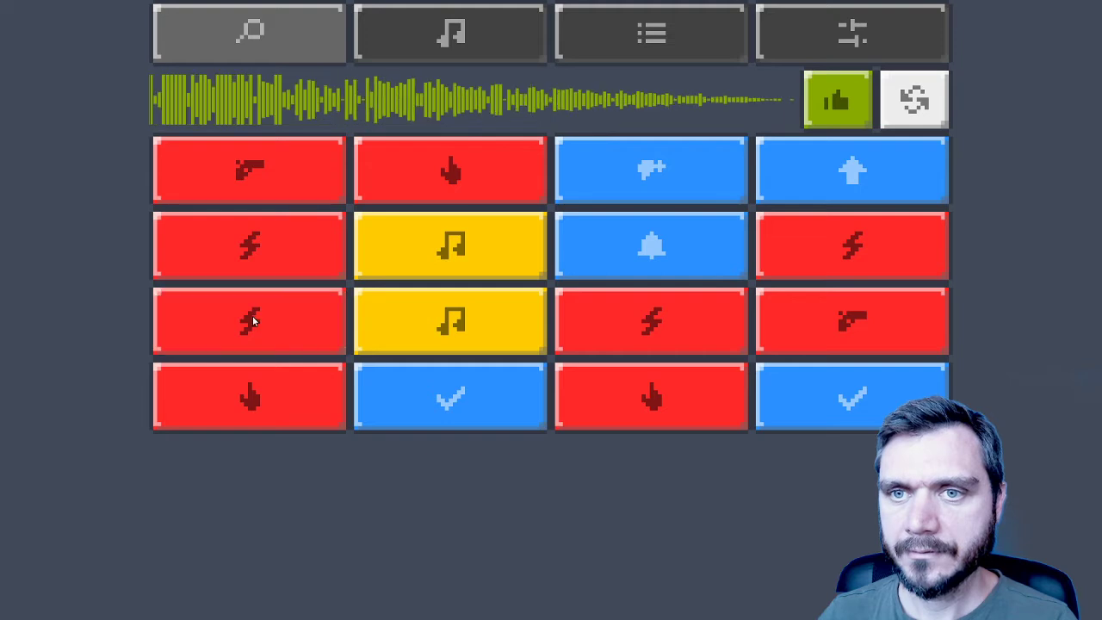
left_click(632, 334)
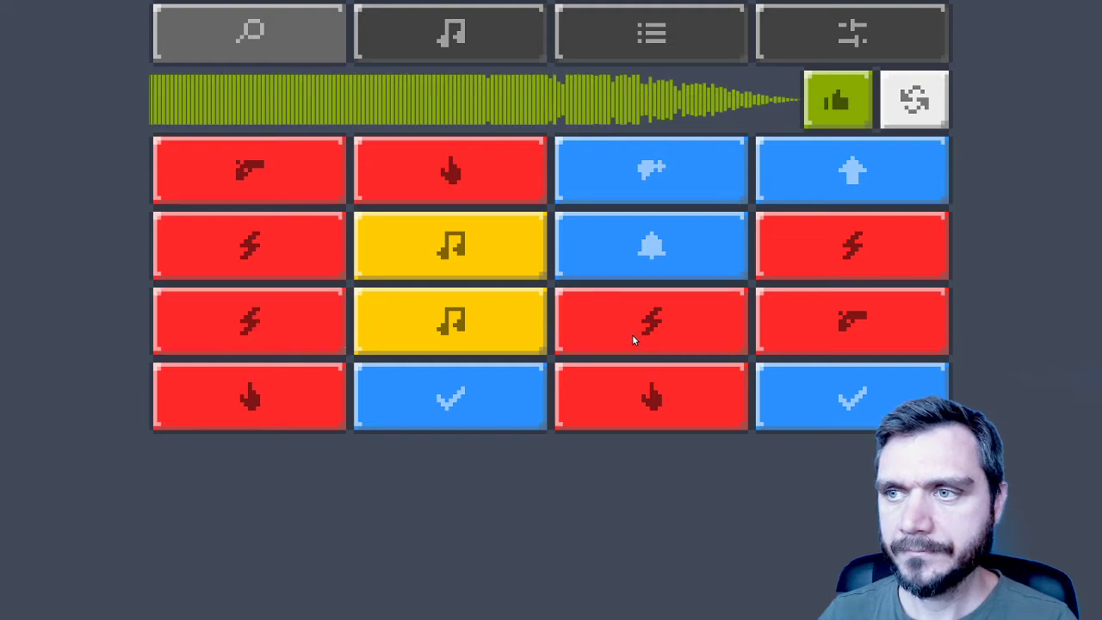
left_click(851, 257)
left_click(820, 227)
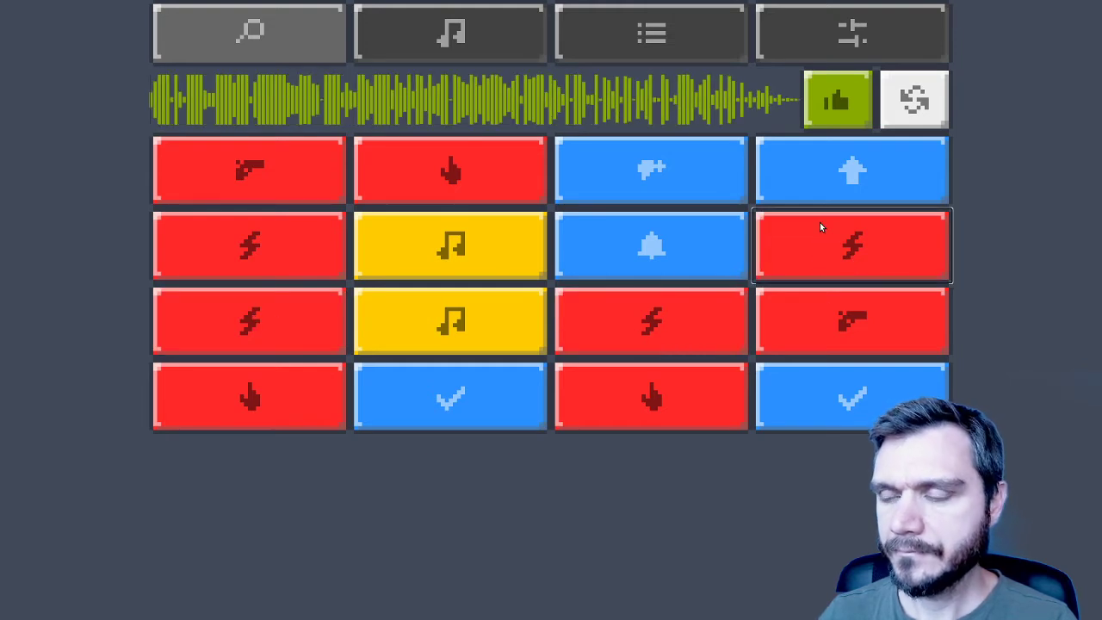
left_click(843, 101)
Place an instrument 04 note at row 08 of channel 4 and set it to 072
left_click(852, 34)
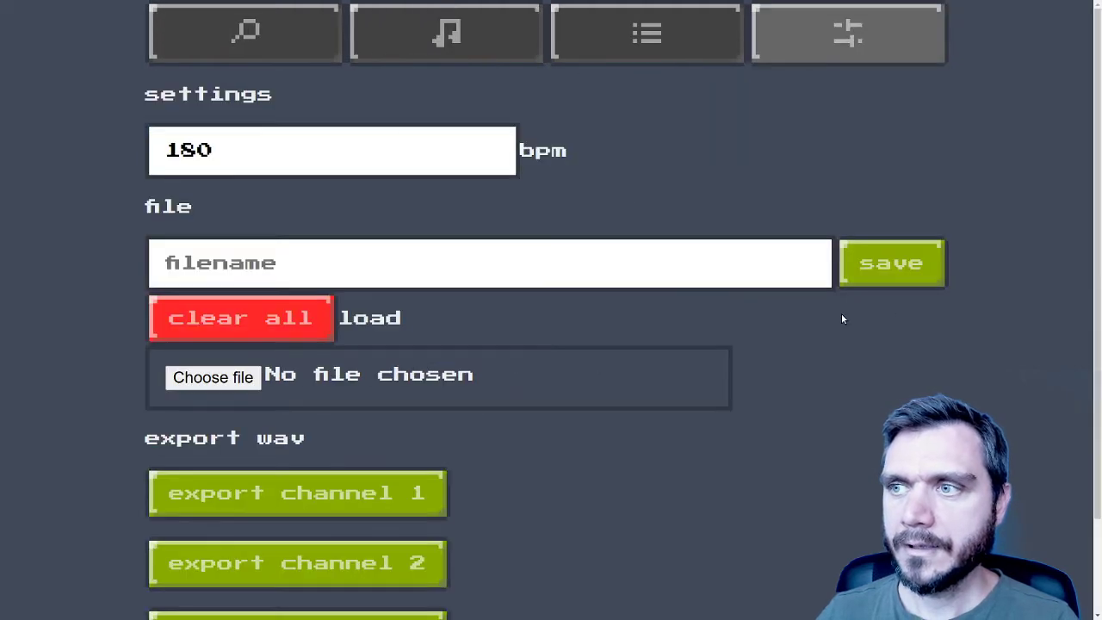
left_click(647, 37)
left_click(715, 320)
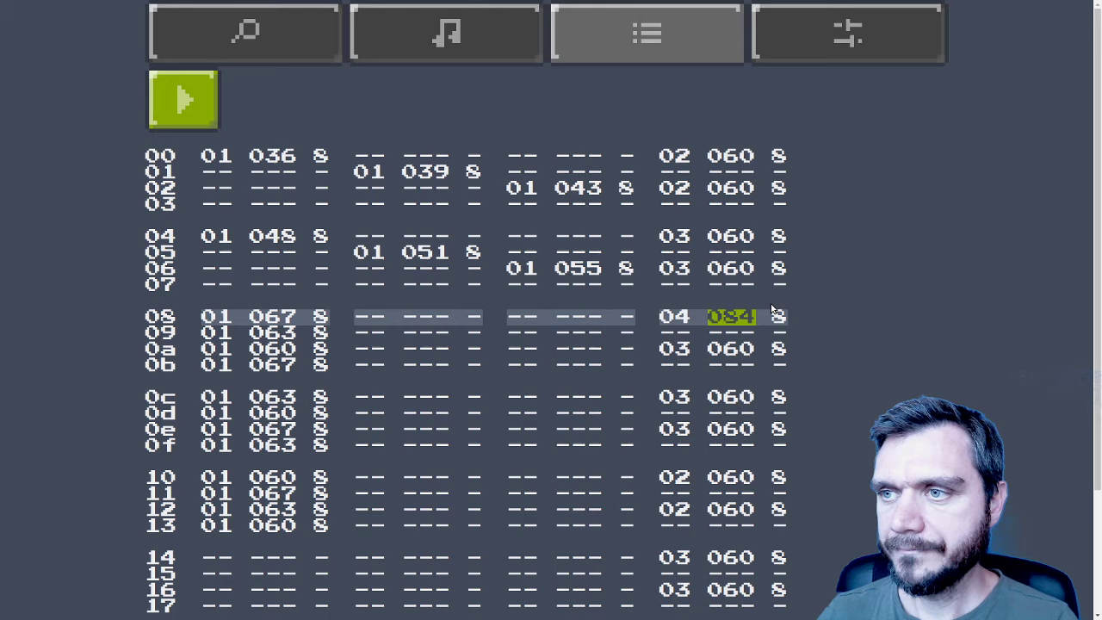
scroll(730, 457, "down", 3)
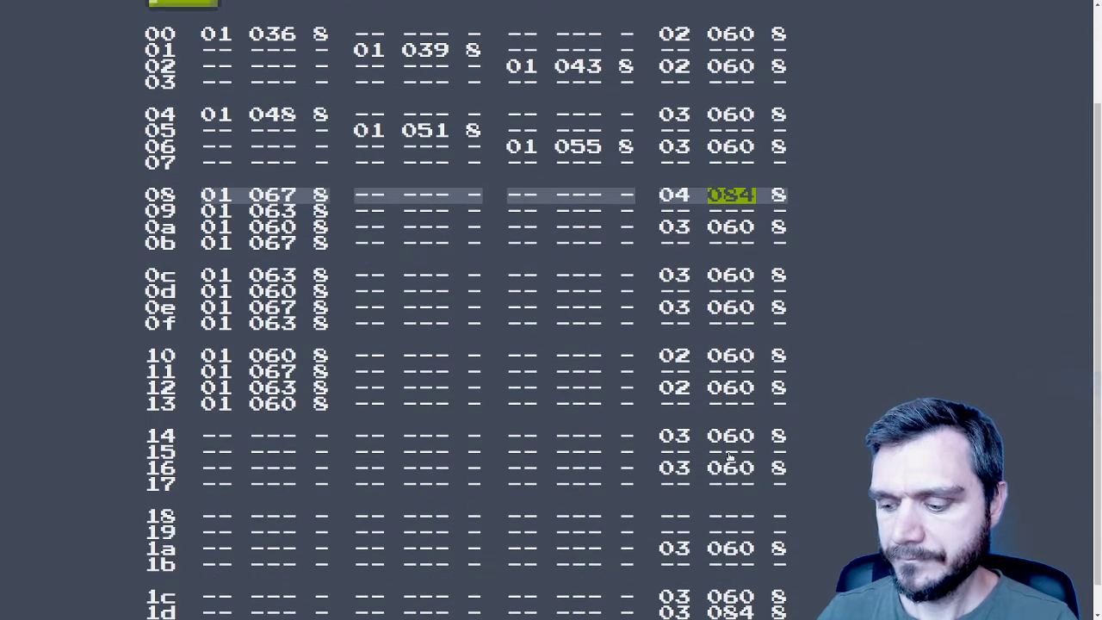
key("shift+Up")
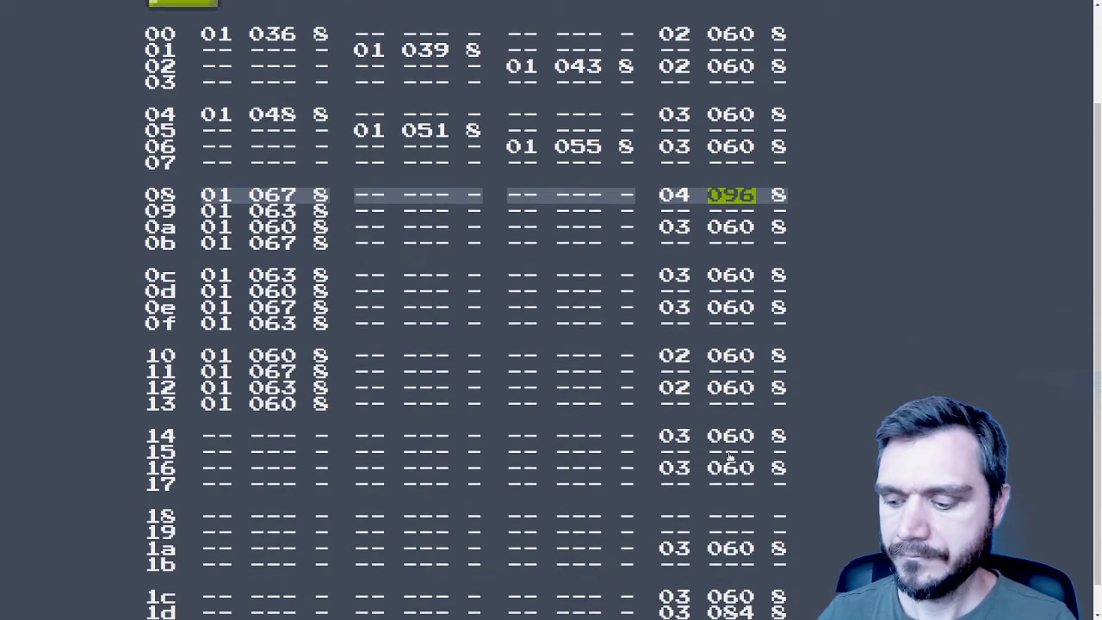
key("shift+Down")
key("shift+Down")
key("shift+Down")
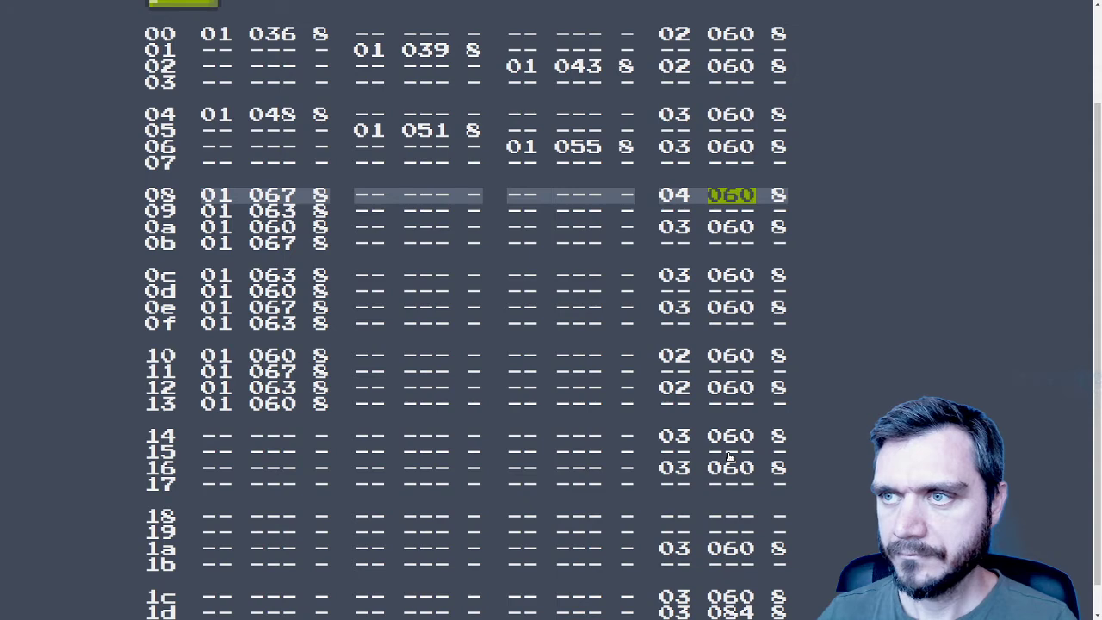
key("shift+Up")
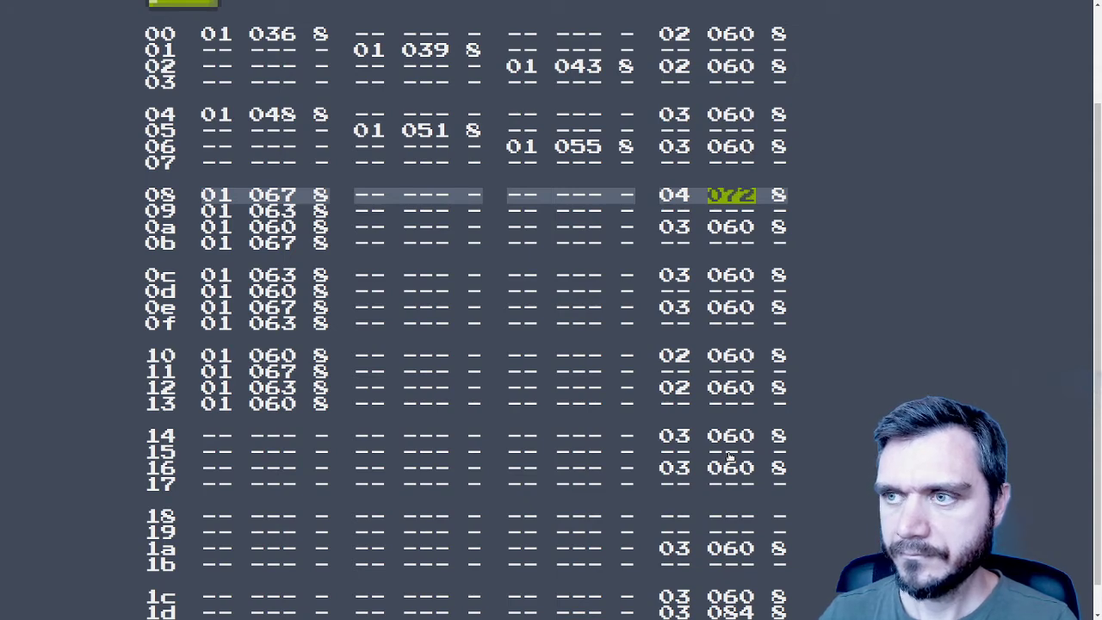
Enter the same 04 072 note at row 18 of channel 4, then play and stop
left_click(735, 519)
key("q")
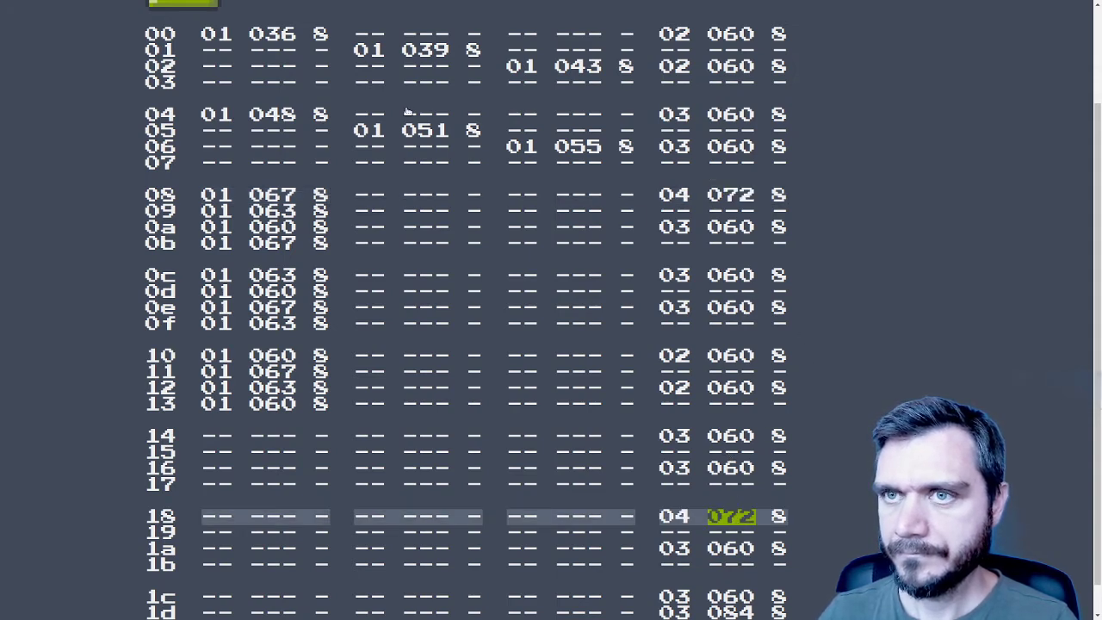
scroll(734, 523, "up", 3)
left_click(204, 101)
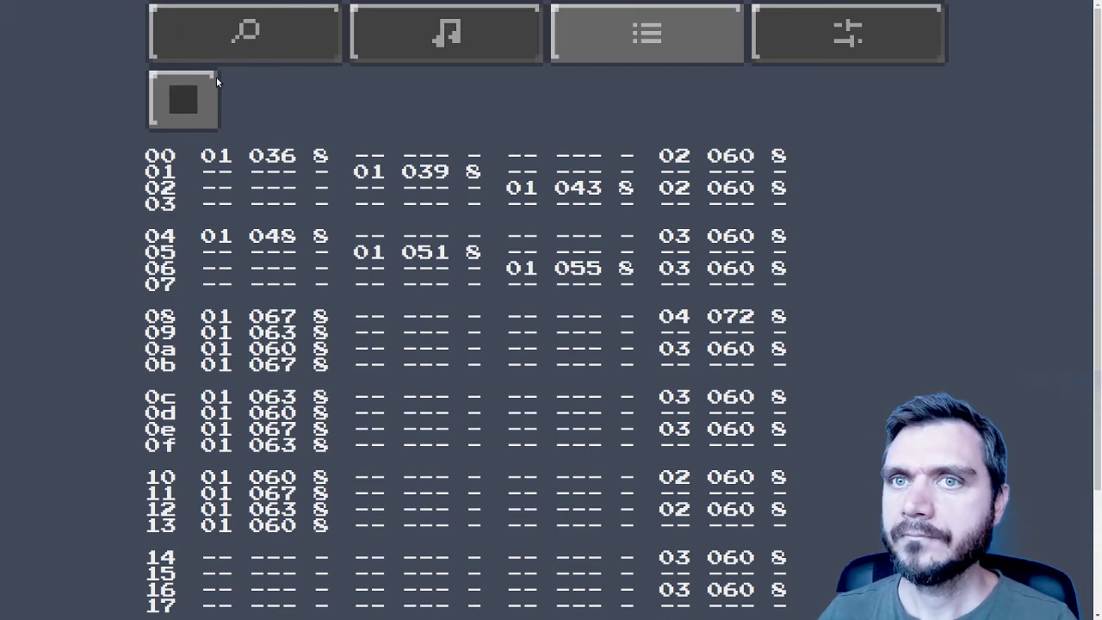
left_click(203, 100)
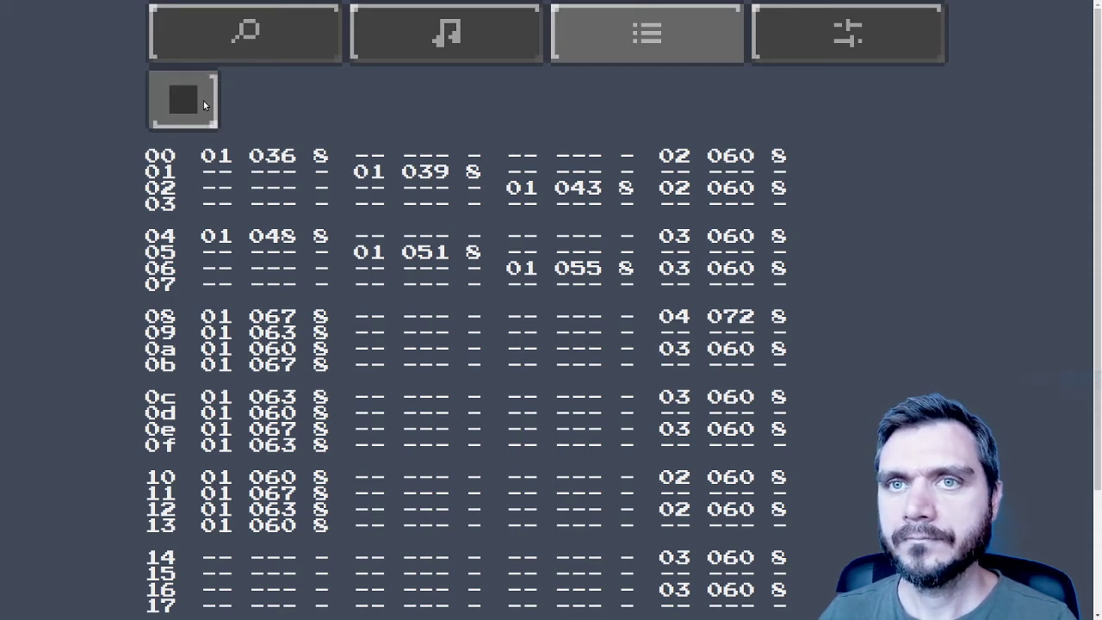
Change the song tempo from 180 to 125 bpm and play the pattern at that speed
left_click(819, 50)
left_click(301, 158)
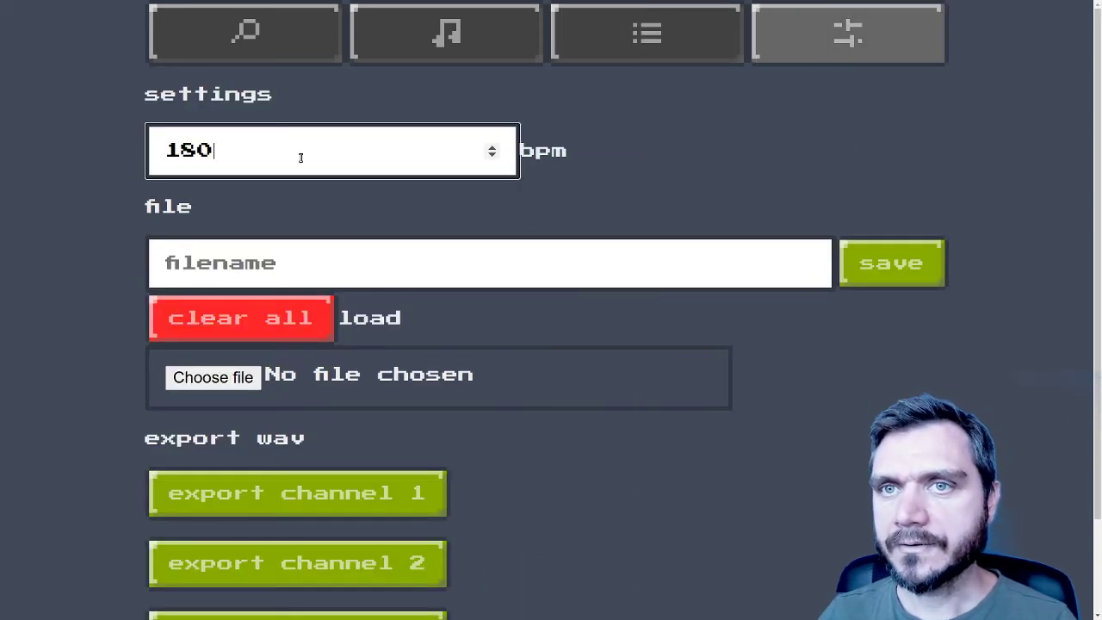
left_click_drag(301, 158, 93, 146)
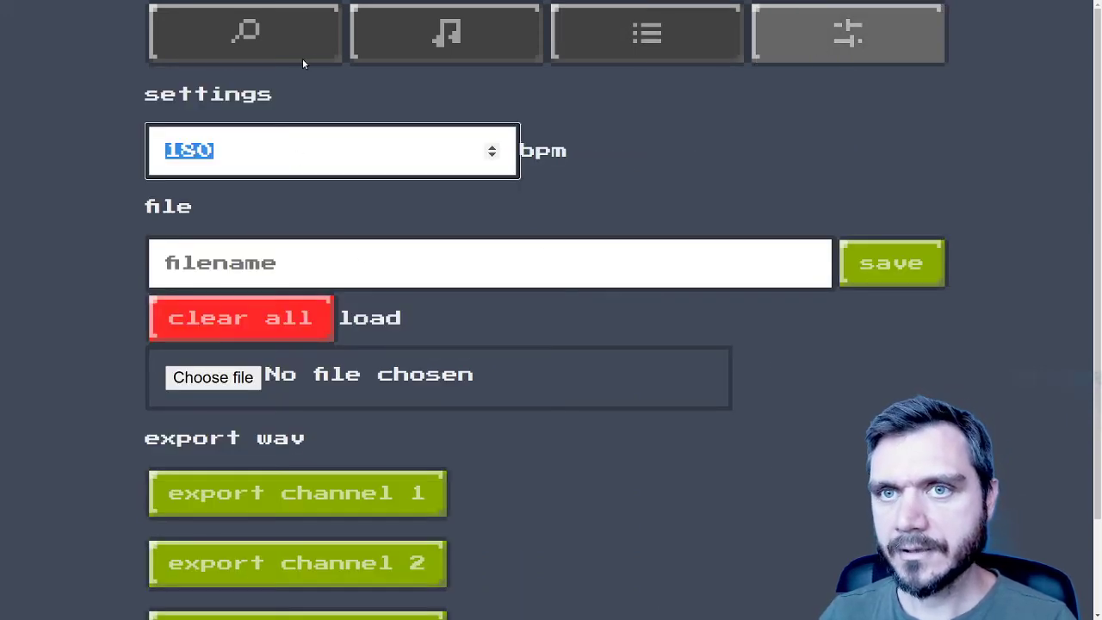
type("125")
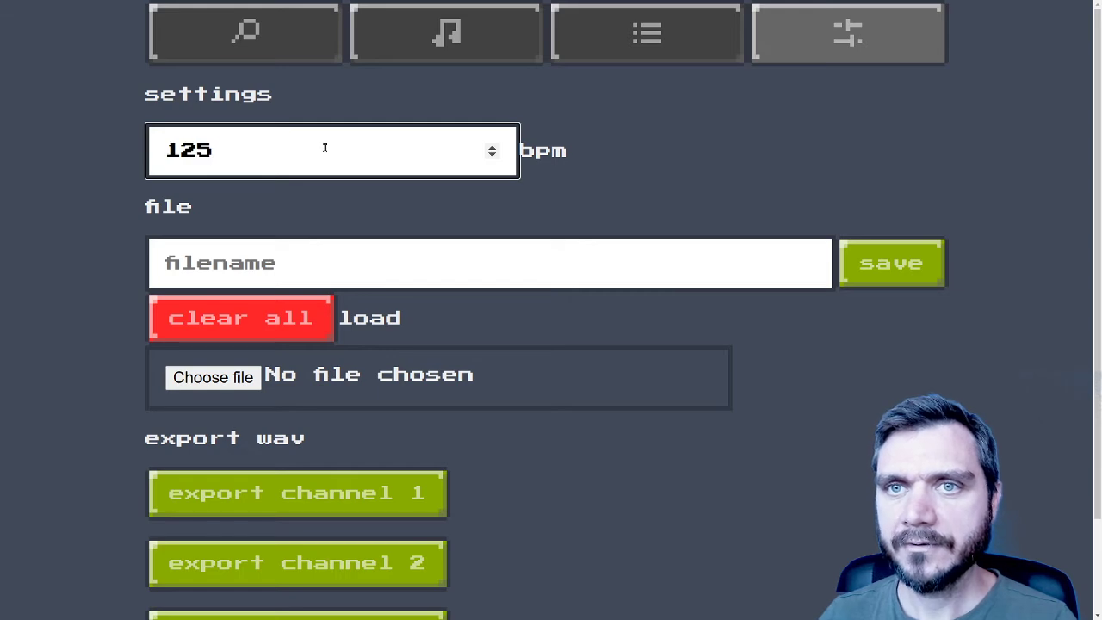
left_click(439, 36)
left_click(576, 52)
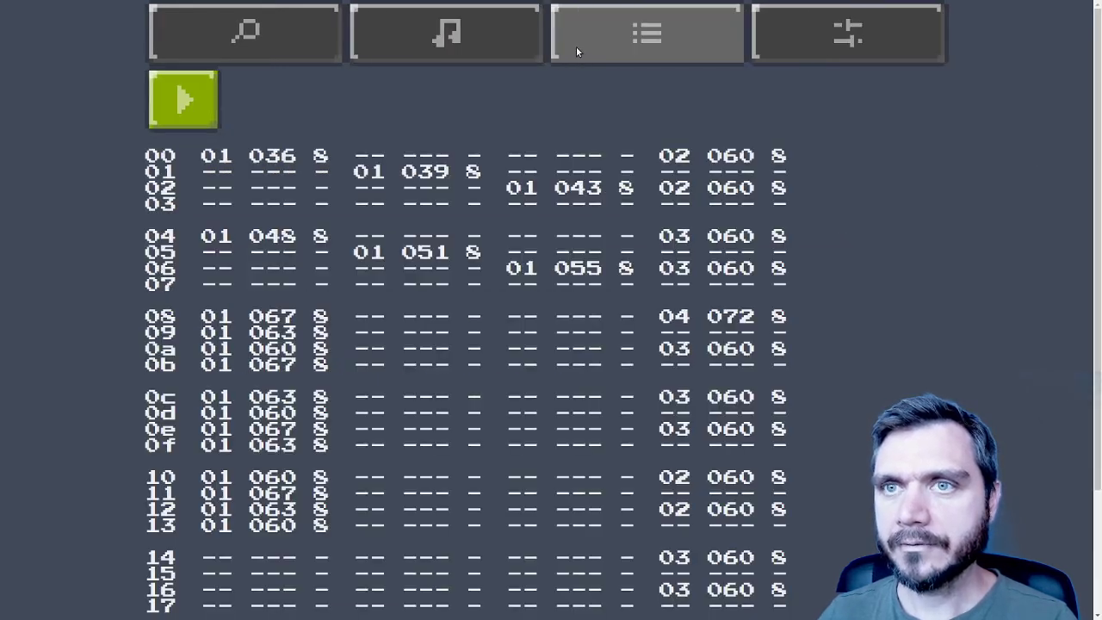
left_click(189, 102)
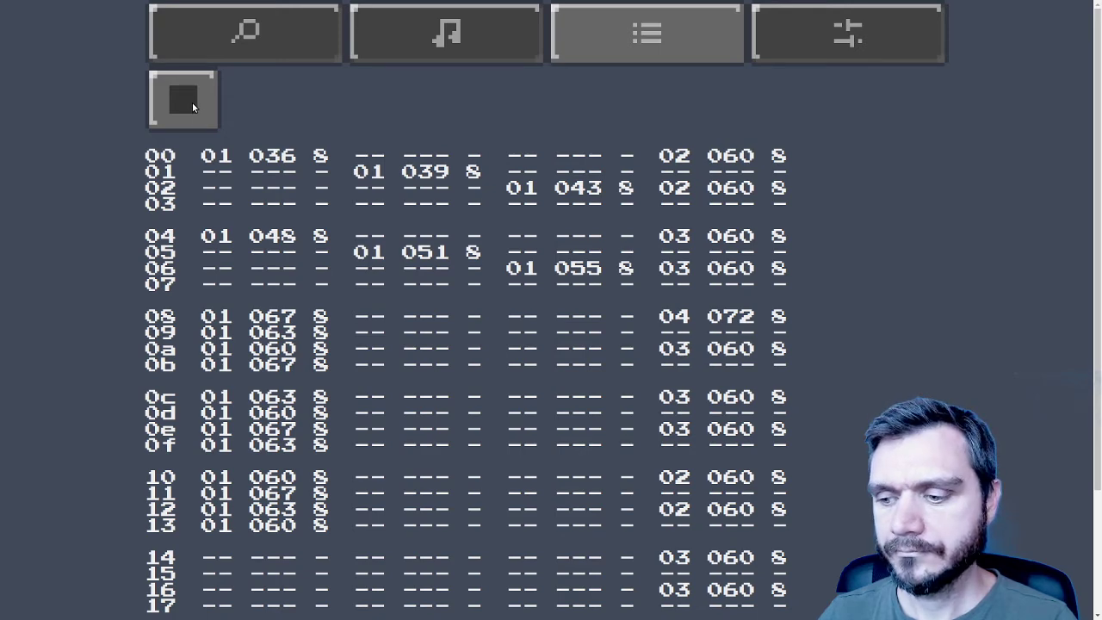
Stop playback and save the song under the name 'goober'
left_click(192, 102)
left_click(819, 45)
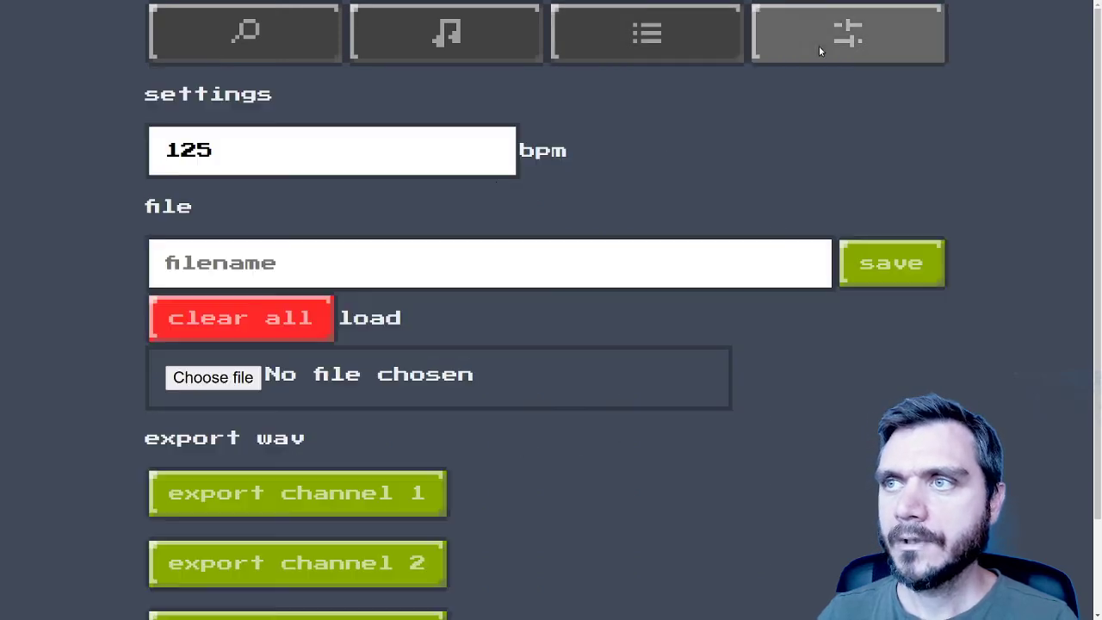
left_click(290, 251)
type("g")
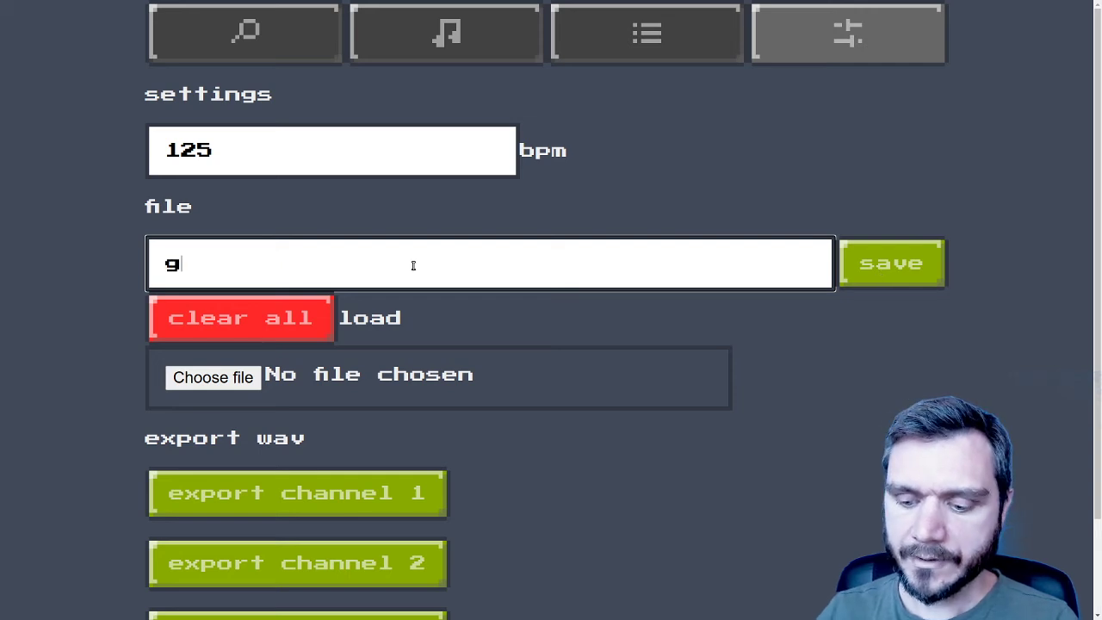
type("oober")
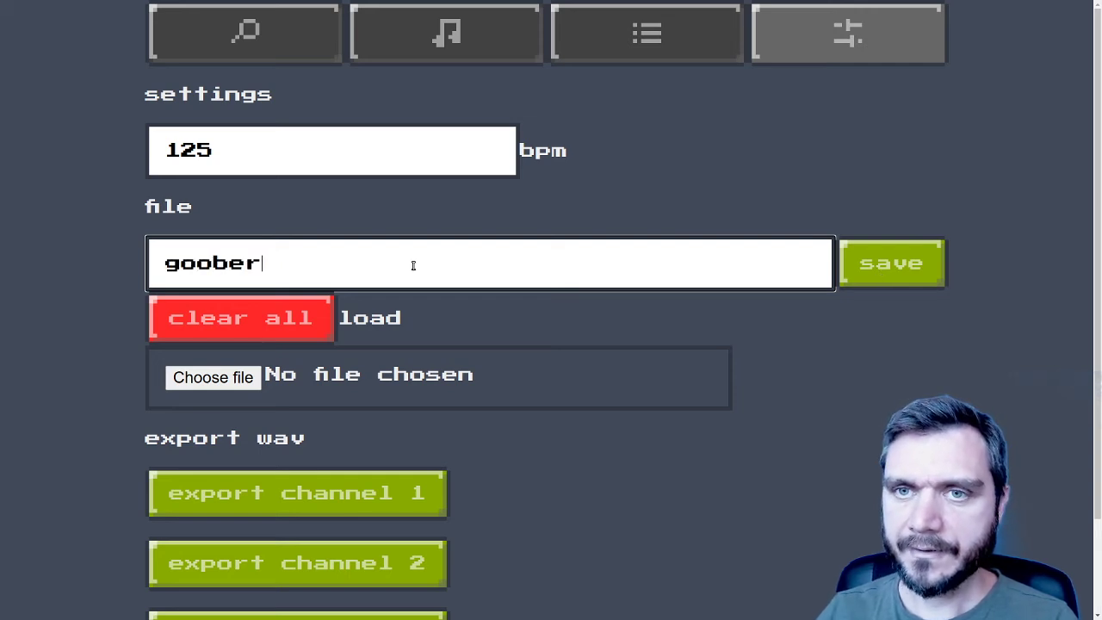
left_click(904, 262)
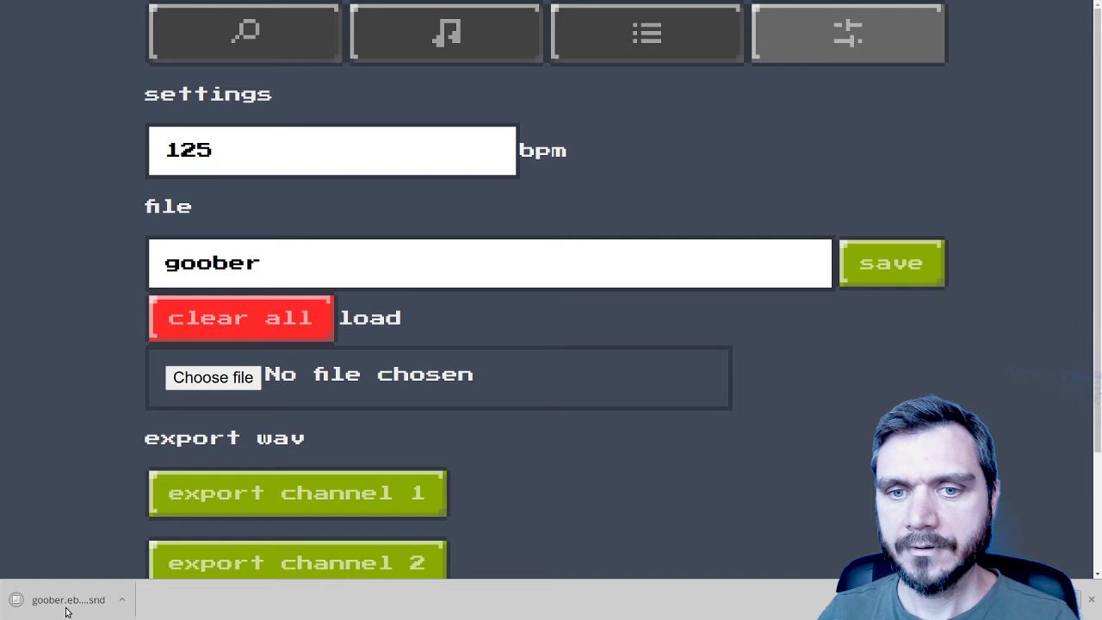
Dismiss the browser download bar and export channel 4 as a WAV file
left_click(123, 601)
left_click(256, 613)
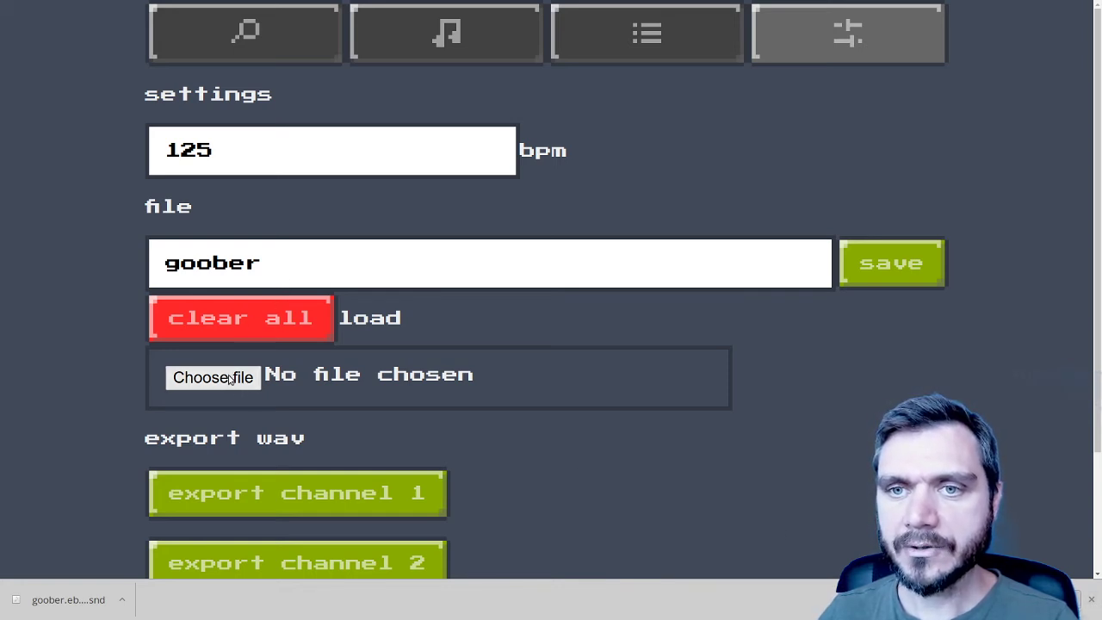
left_click(1092, 600)
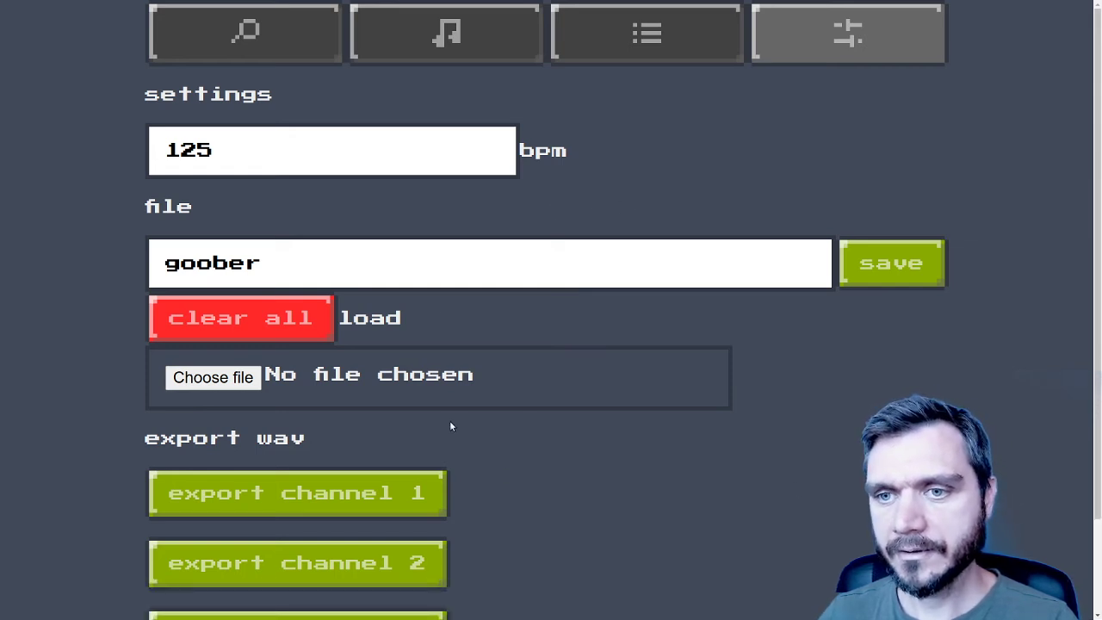
scroll(450, 426, "down", 2)
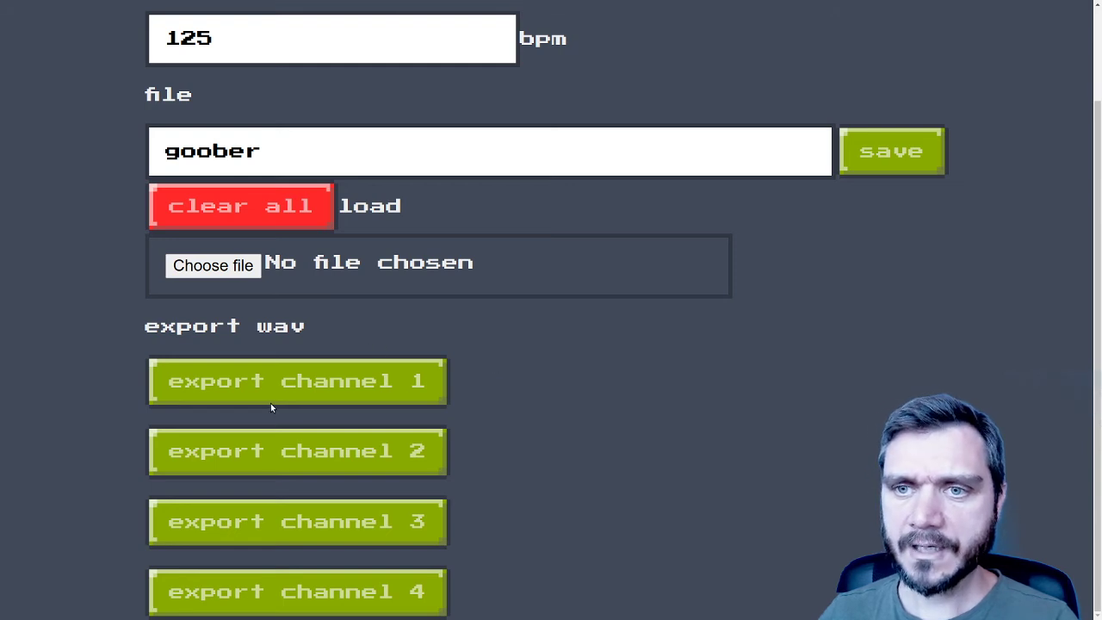
left_click(317, 594)
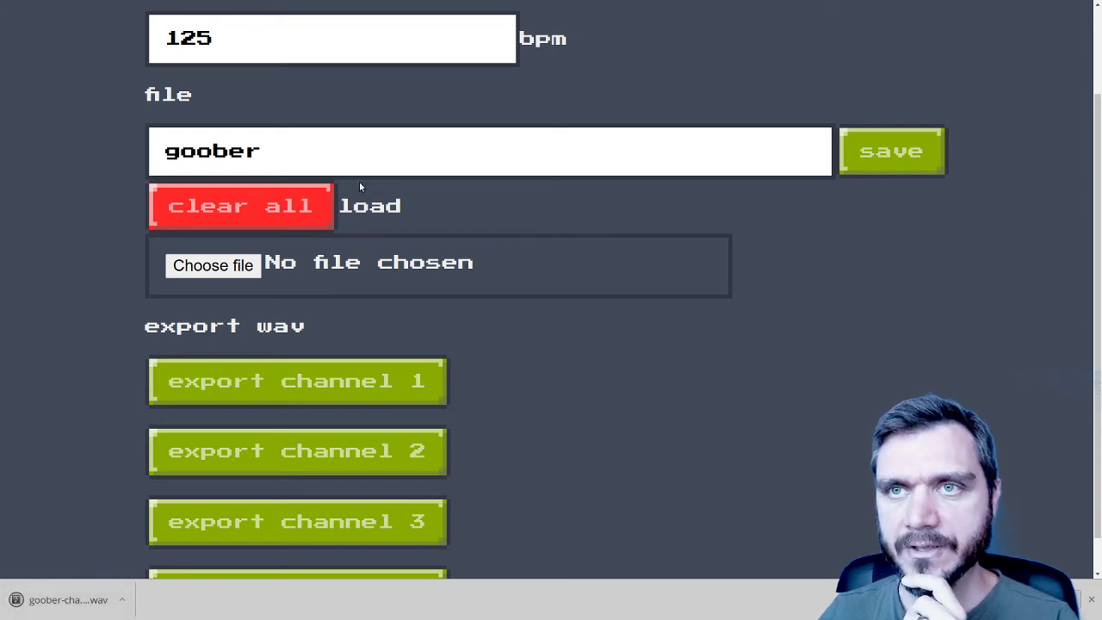
scroll(359, 181, "up", 3)
Open the exported channel 4 WAV, then check the settings, sample list and pad tabs before ending on the pattern grid
left_click(629, 31)
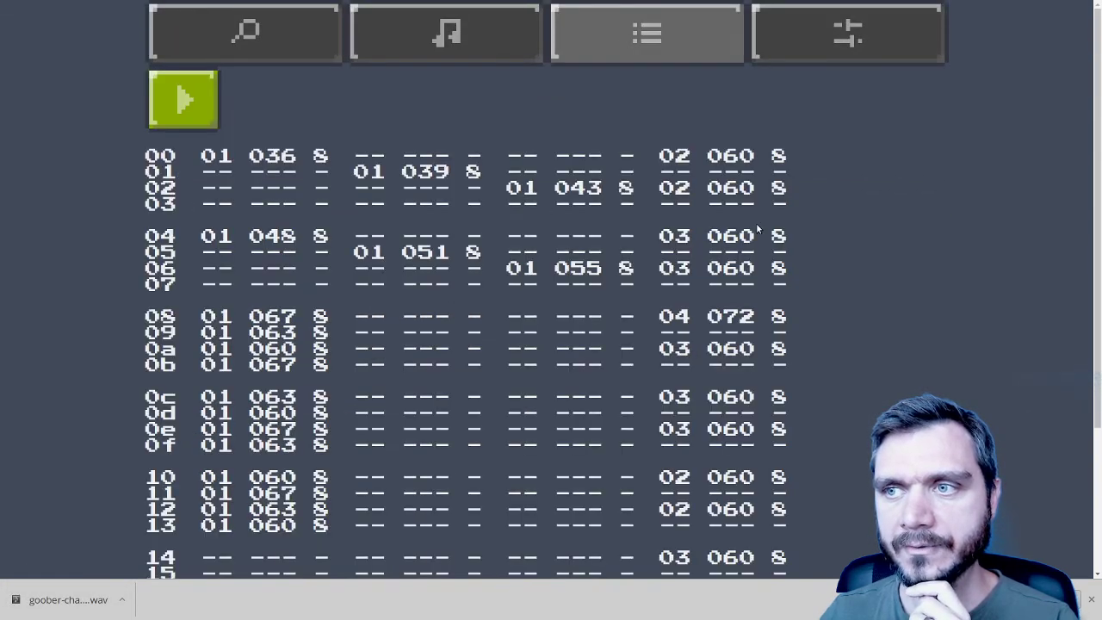
left_click(96, 598)
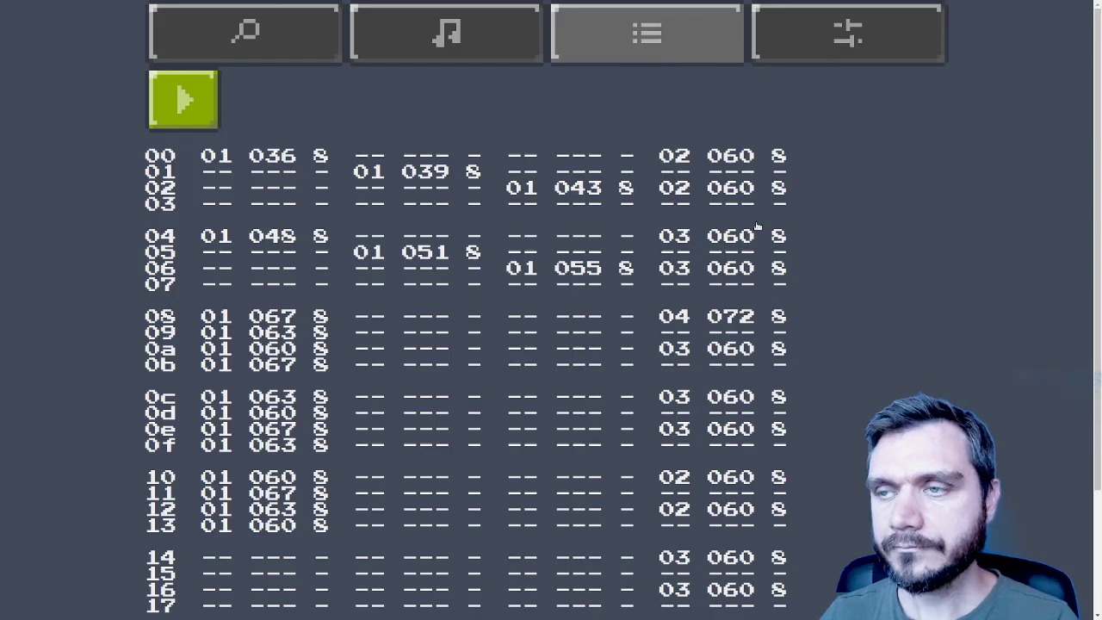
left_click(827, 40)
left_click(657, 53)
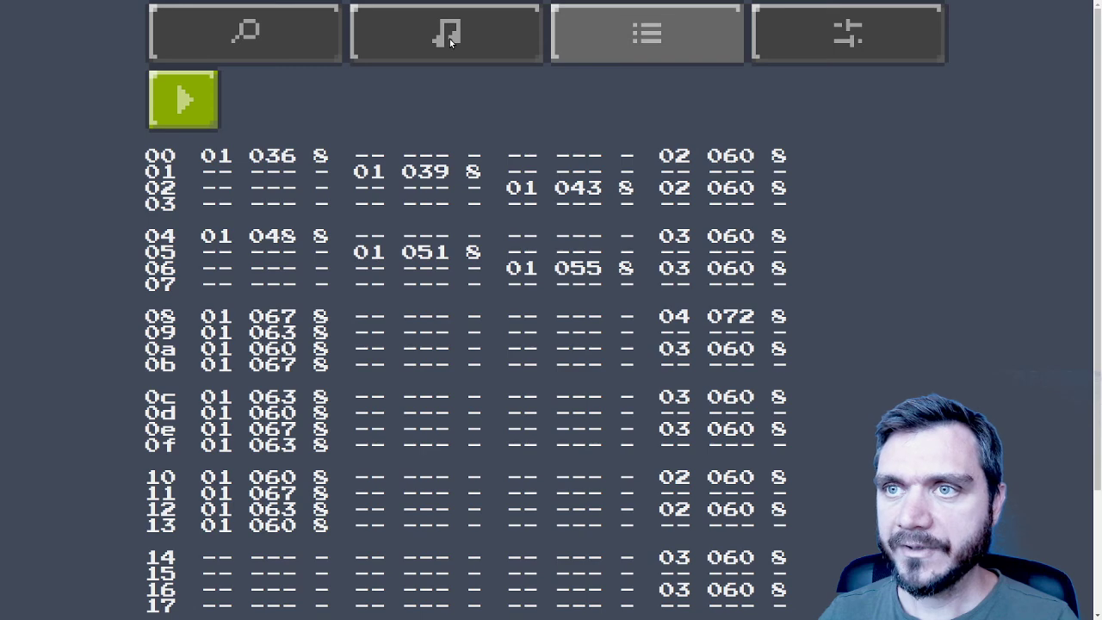
left_click(448, 35)
left_click(277, 37)
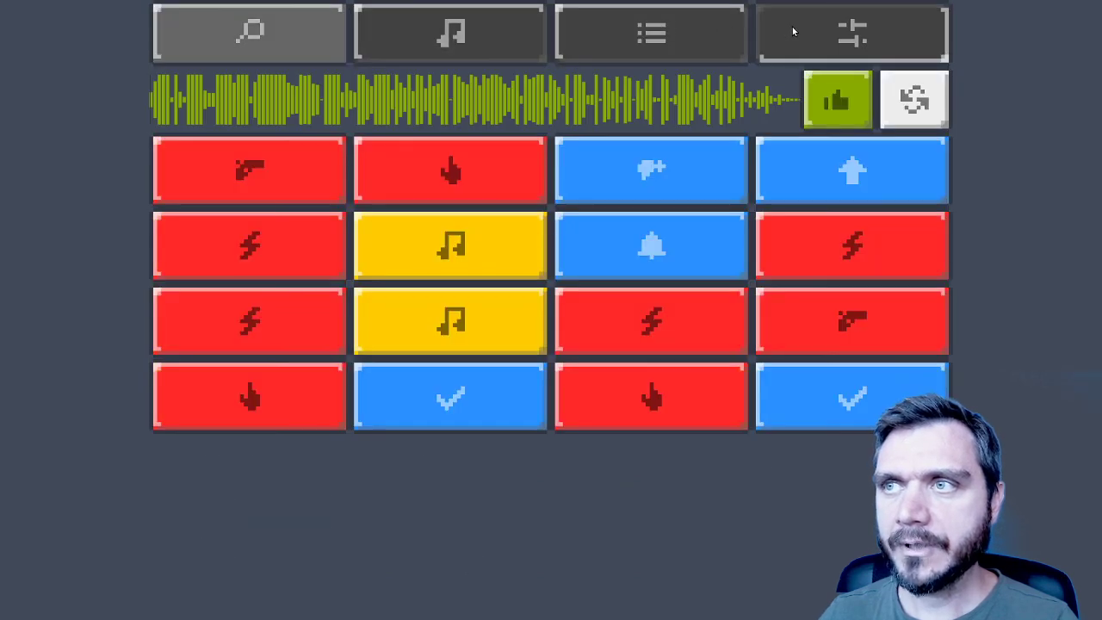
left_click(782, 32)
left_click(670, 53)
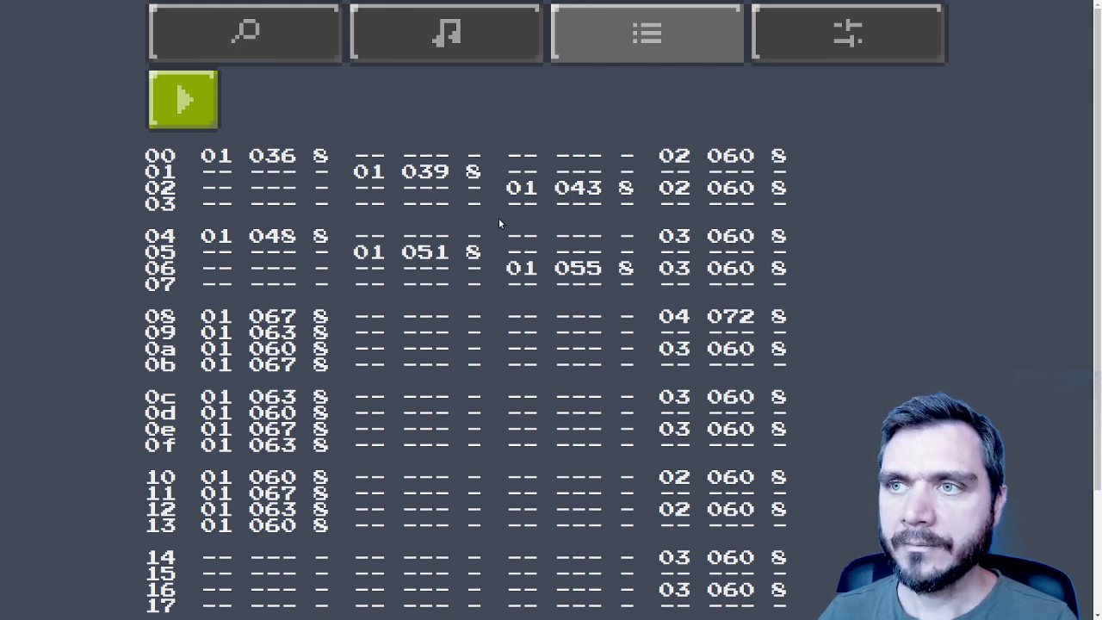
Delete row 08's channel 1 note and show the song settings page
left_click(272, 318)
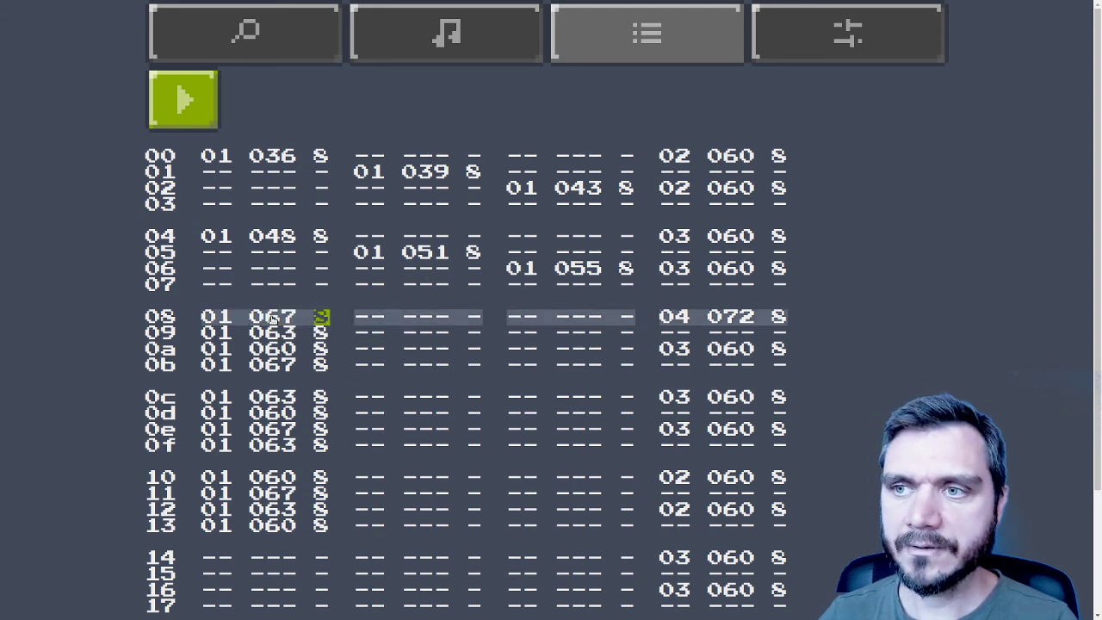
key("Delete")
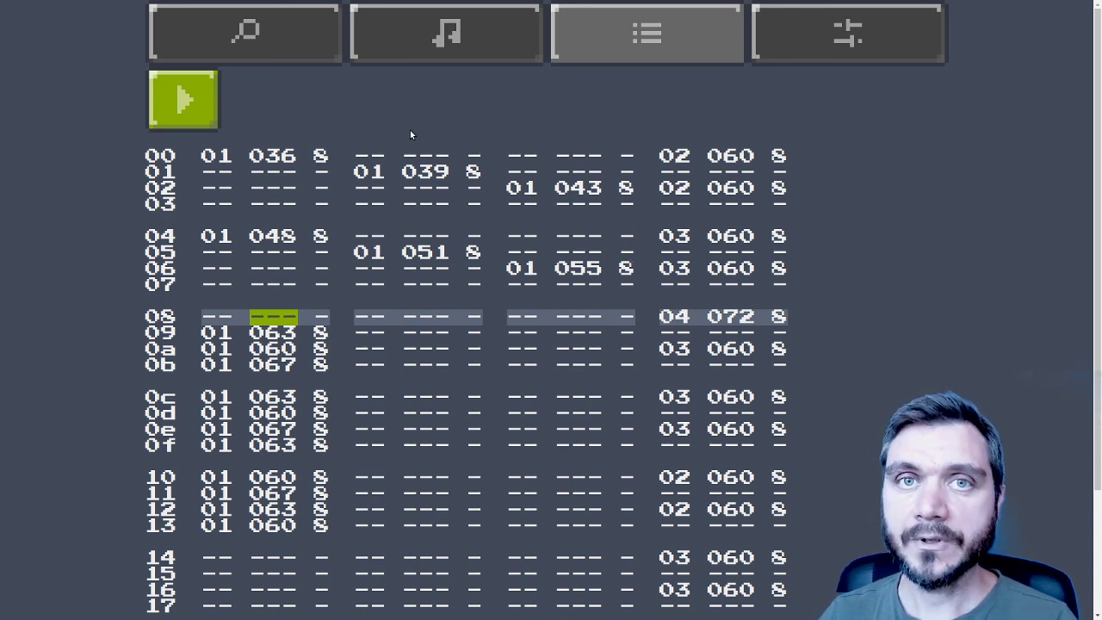
left_click(800, 38)
scroll(709, 242, "down", 1)
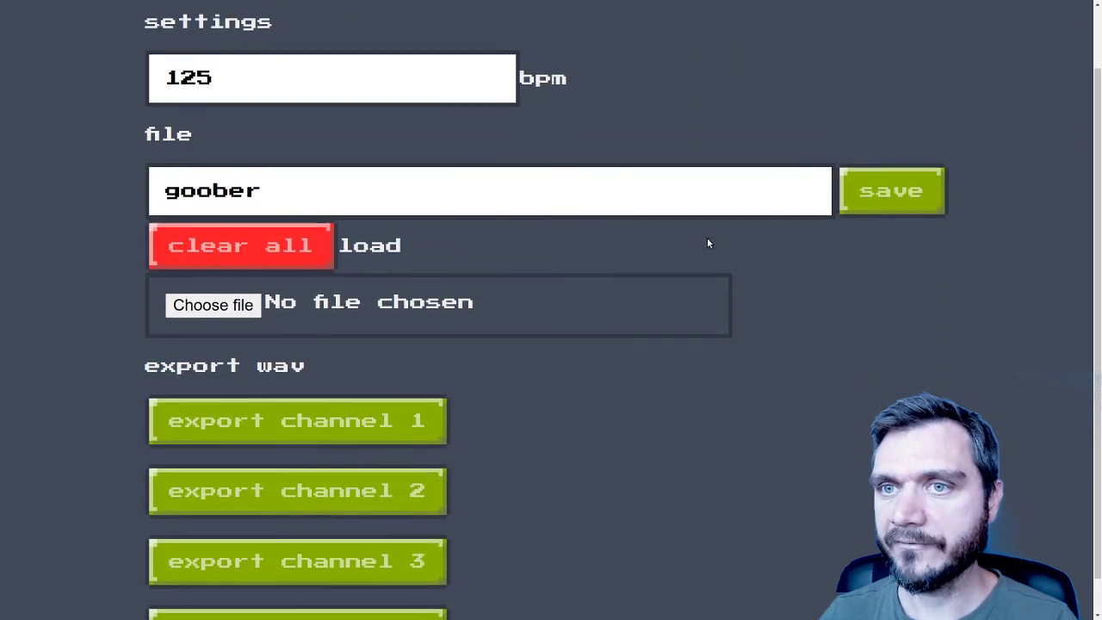
scroll(642, 183, "up", 1)
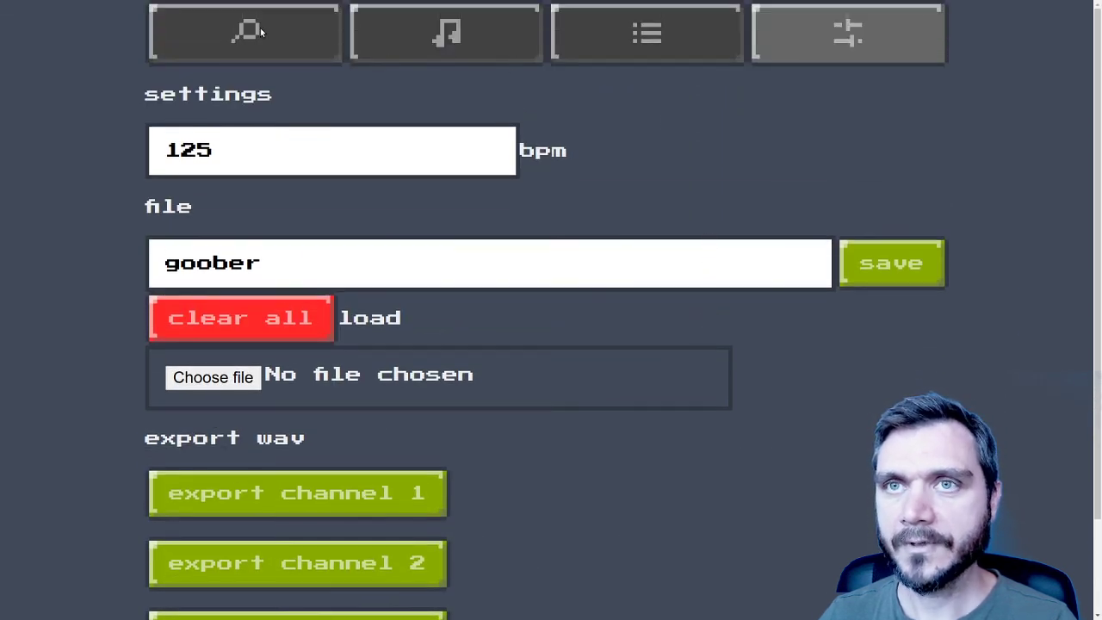